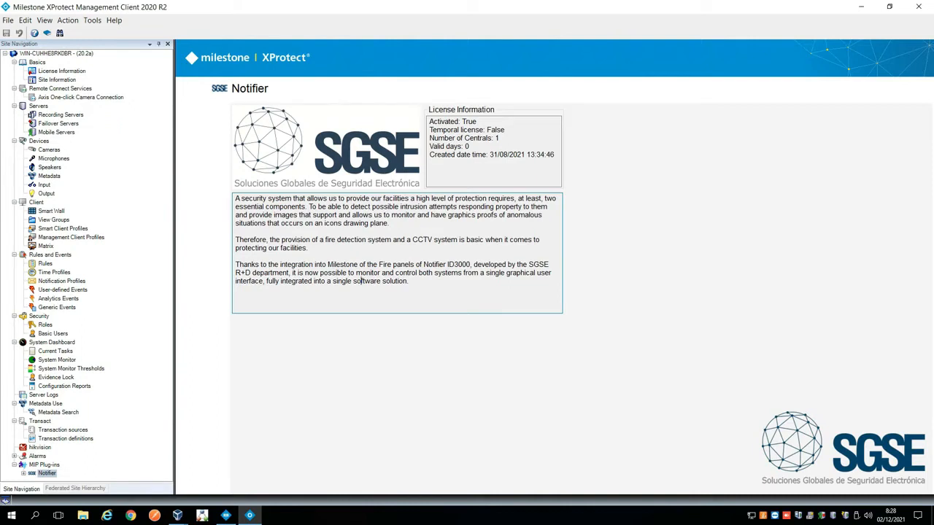
Open the configuration of the Notifier ID 3000 panel under the Notifier MIP plug-in.
double_click(47, 473)
left_click_drag(167, 439, 167, 454)
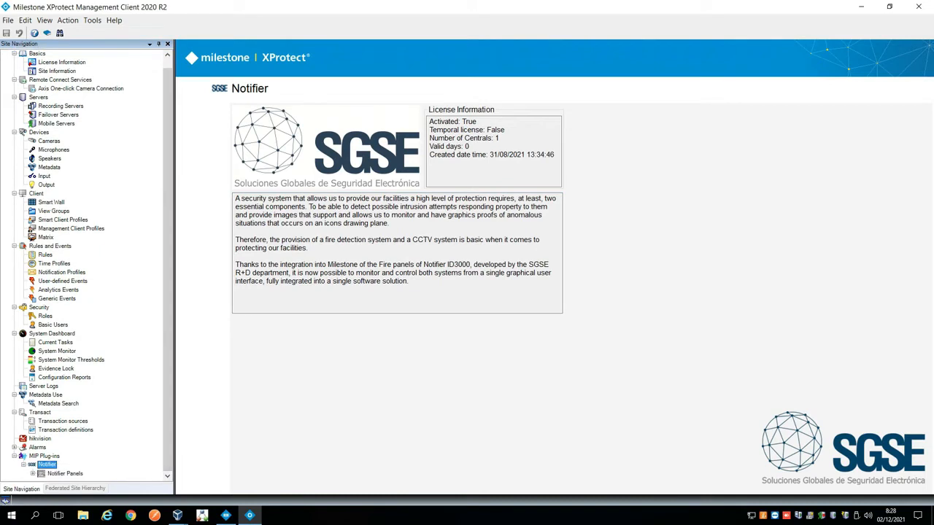
left_click(65, 474)
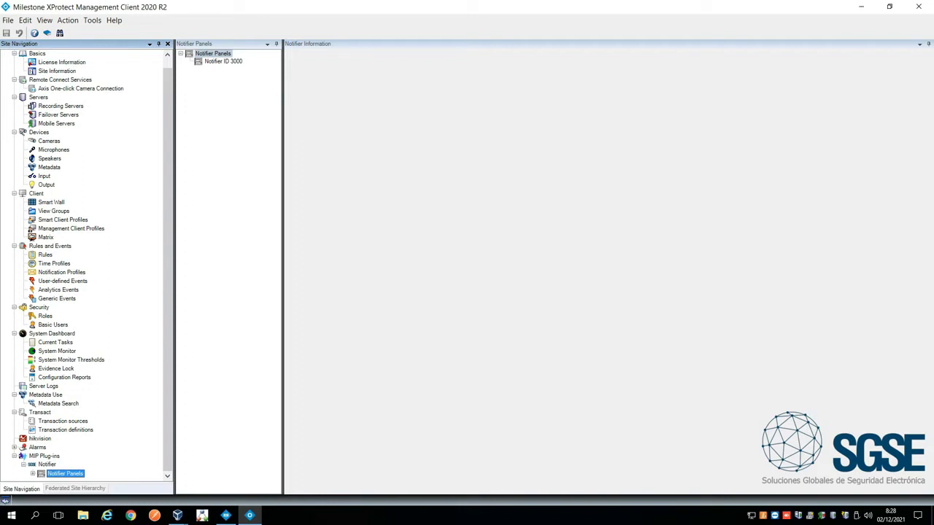
left_click(223, 62)
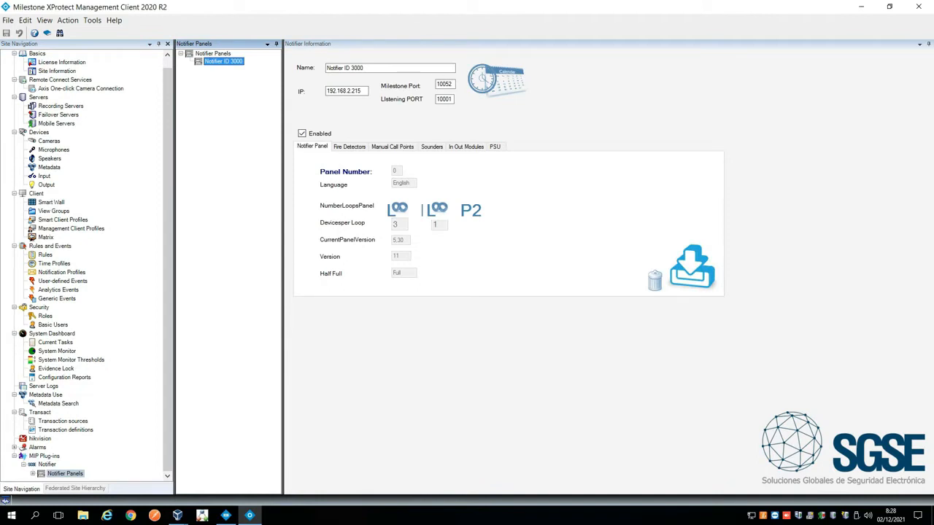
right_click(221, 55)
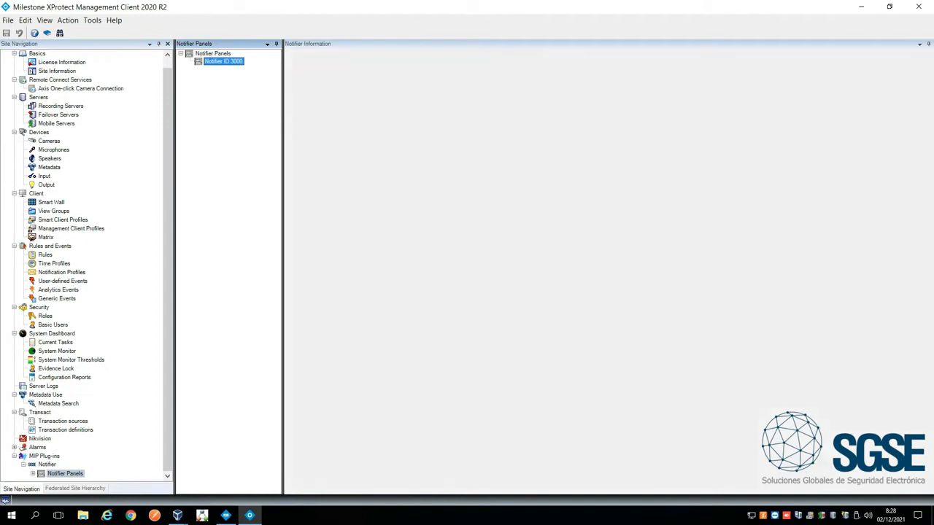
left_click(231, 62)
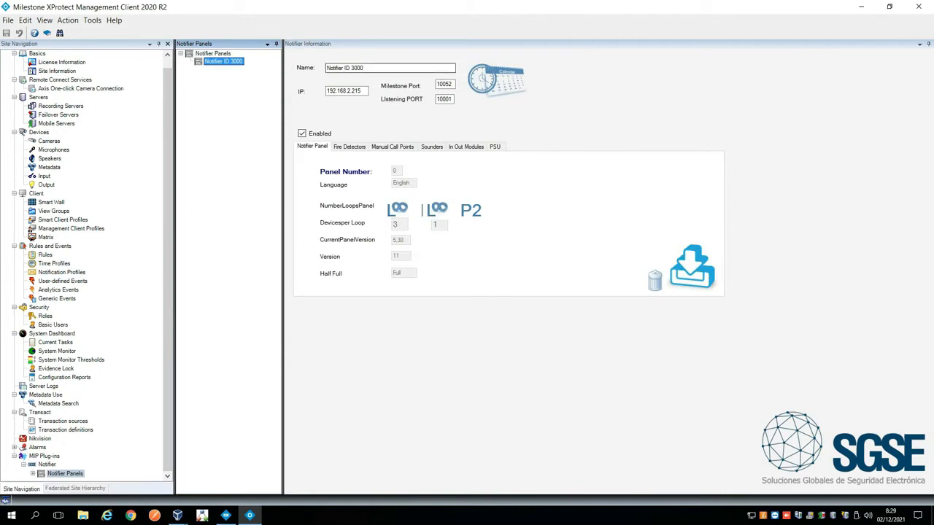
Review the Notifier ID 3000 panel's name, IP address, Milestone port and listening port.
left_click_drag(374, 68, 325, 68)
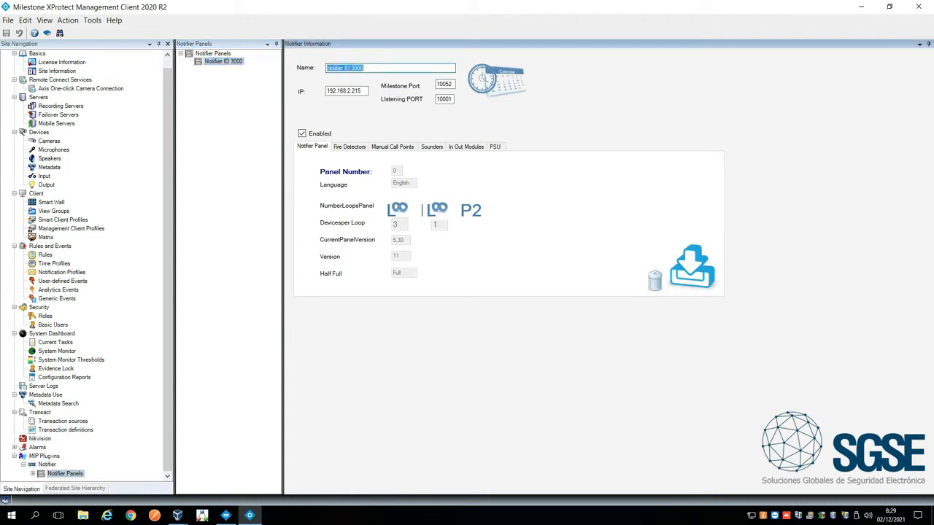
key("Tab")
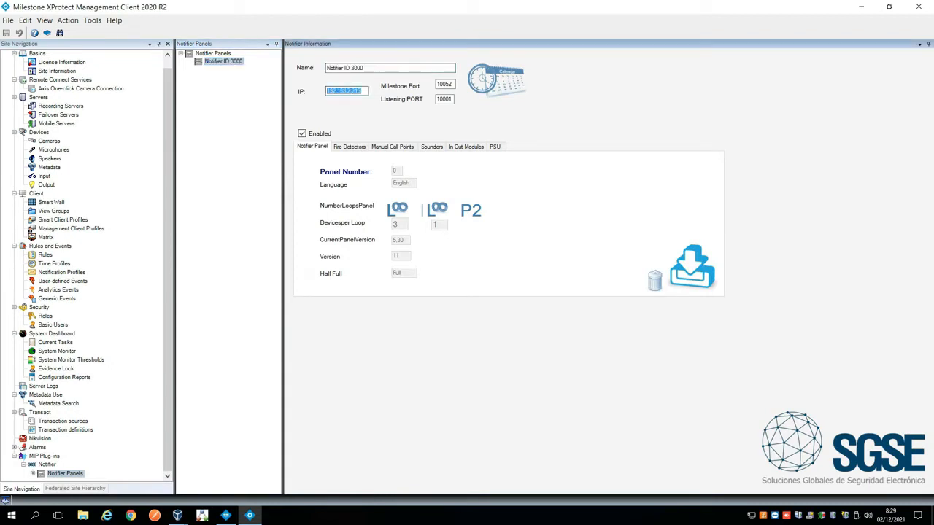
key("Tab")
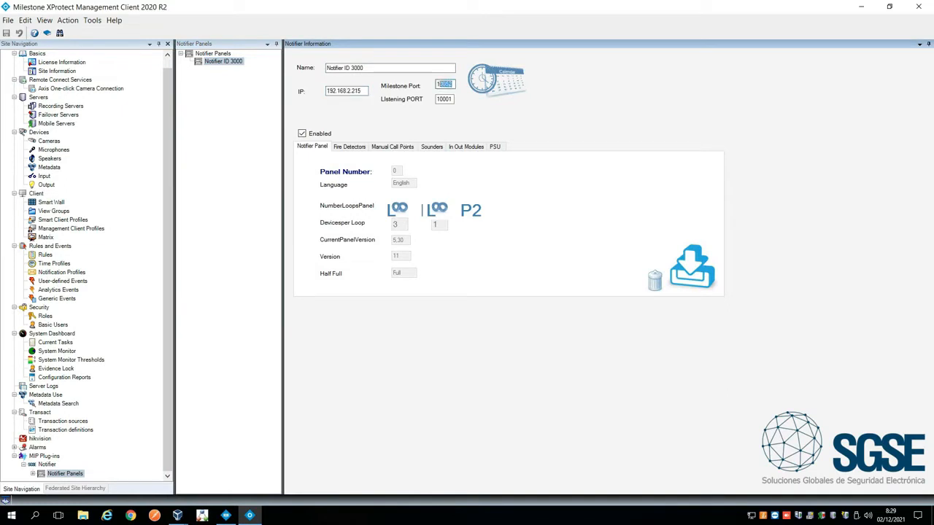
key("Tab")
Expand Notifier Panels and examine its Lazos, Detectores and PulsadoresManuales entries for the Notifier ID 3000.
left_click(65, 474)
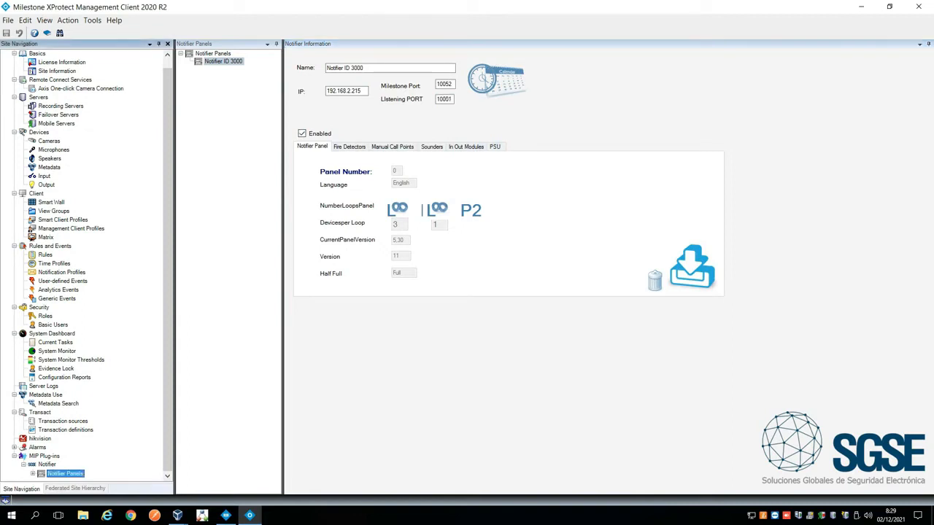
left_click(32, 474)
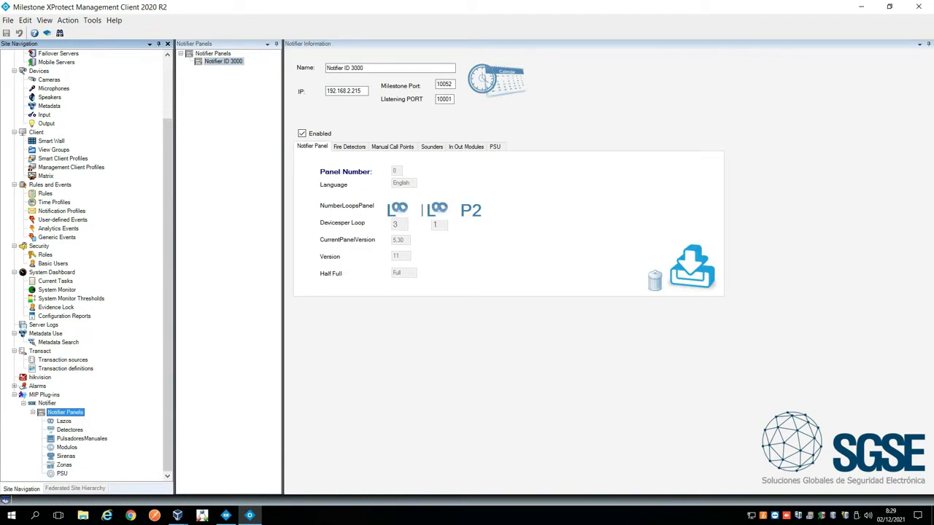
left_click(64, 421)
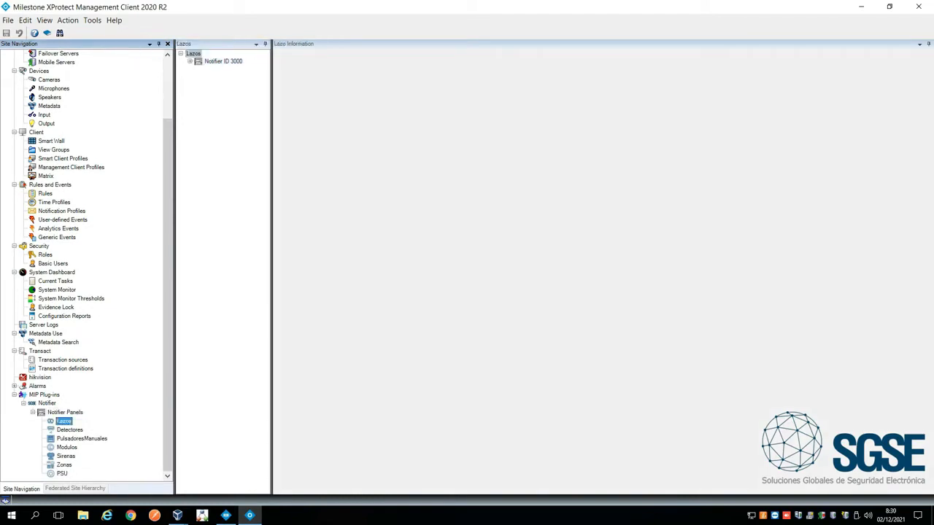
left_click(189, 61)
left_click(70, 429)
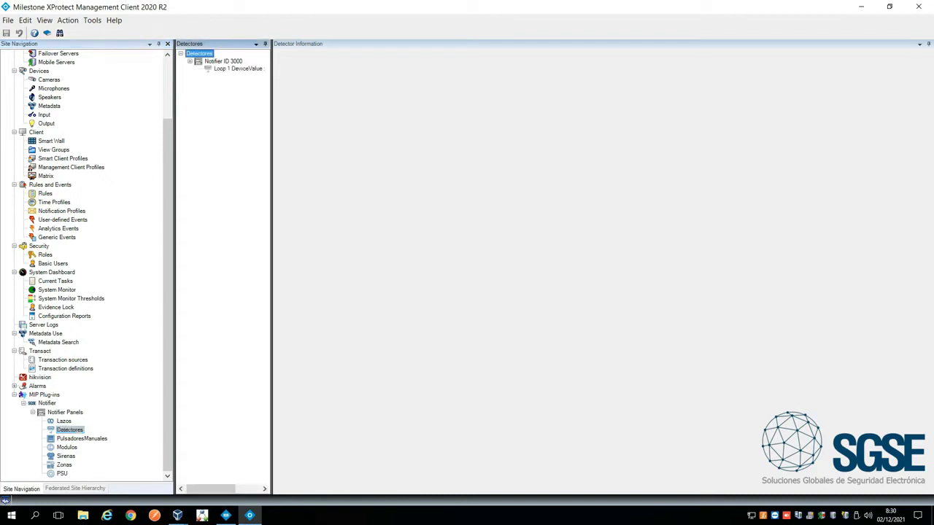
left_click(81, 438)
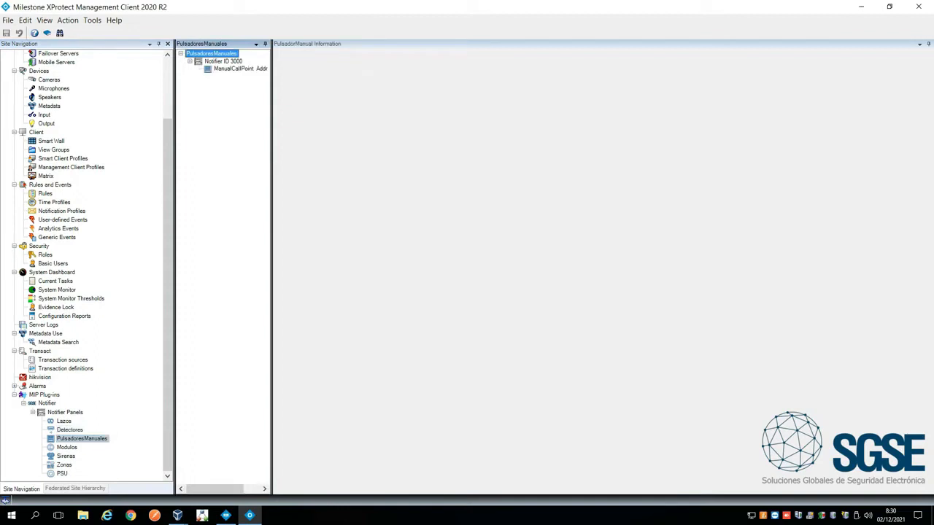
left_click(65, 412)
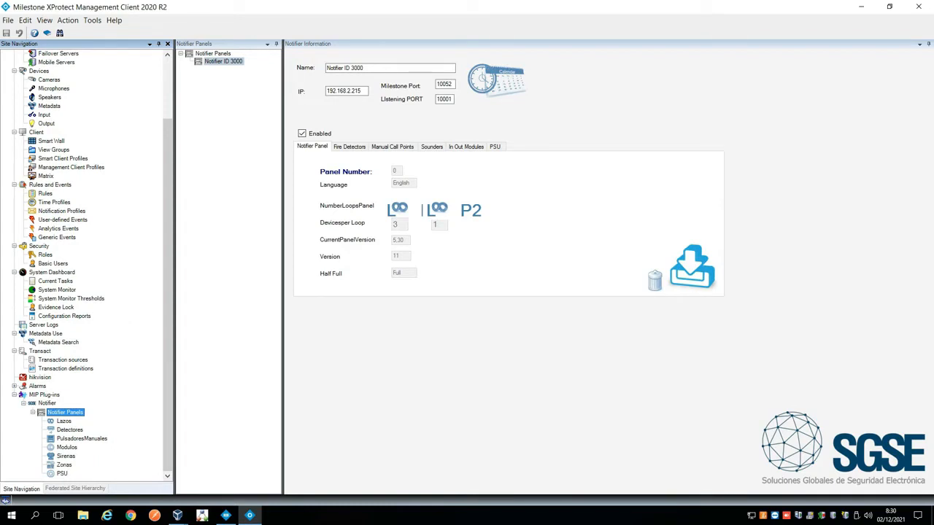
Add a new alarm definition under Alarms and name it Notifier.
left_click(37, 386)
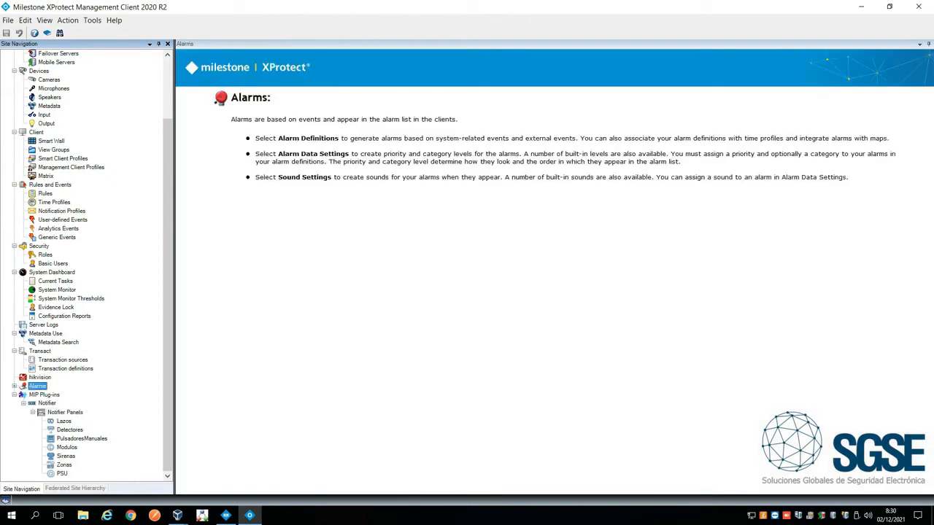
left_click(14, 386)
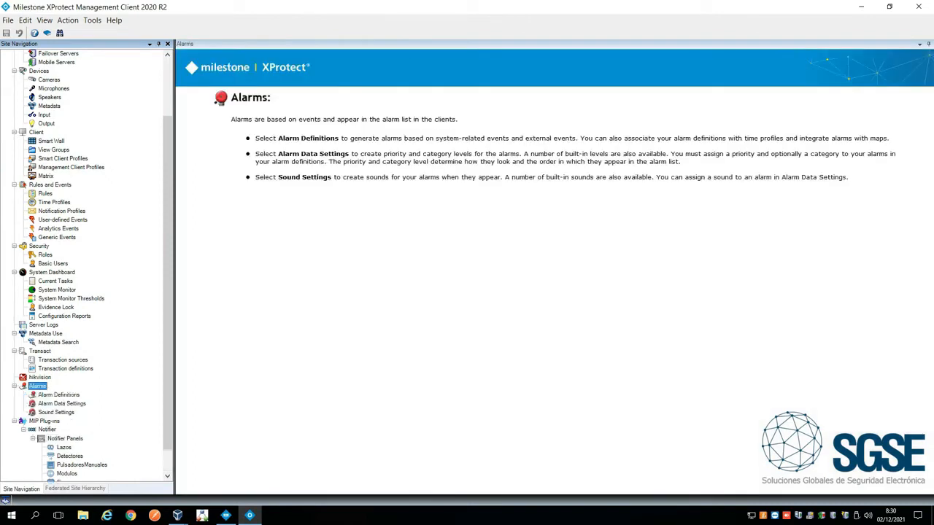
left_click(59, 394)
right_click(216, 54)
left_click(142, 76)
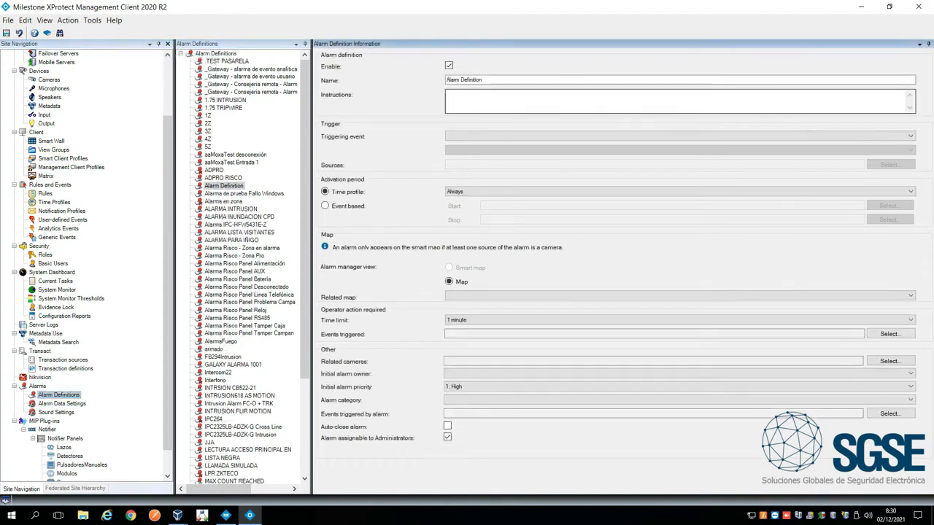
left_click_drag(496, 80, 445, 80)
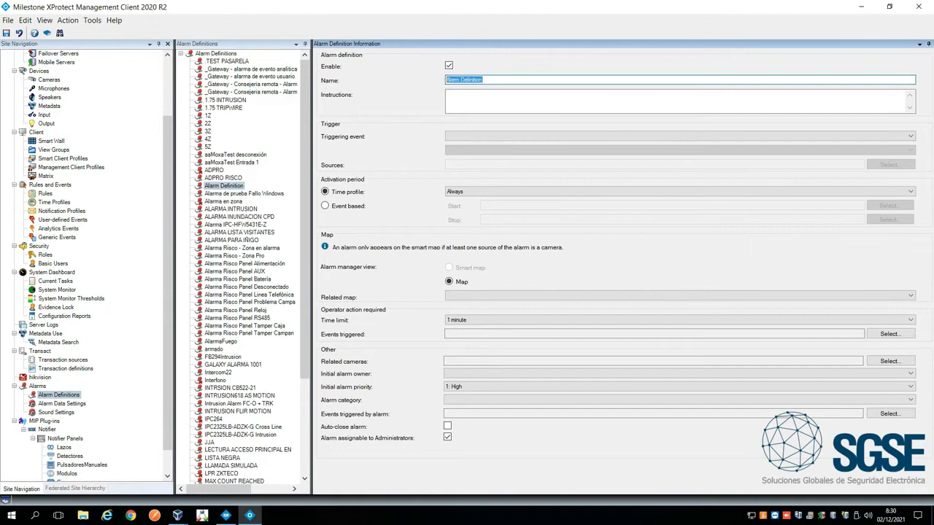
type("Notifier")
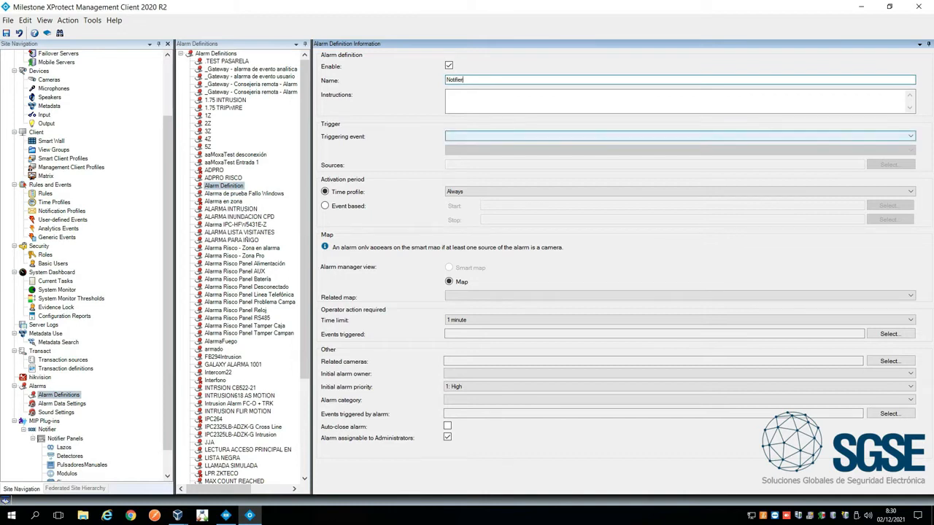
Set the alarm's triggering event category to ID2net and look over its available events.
left_click(679, 136)
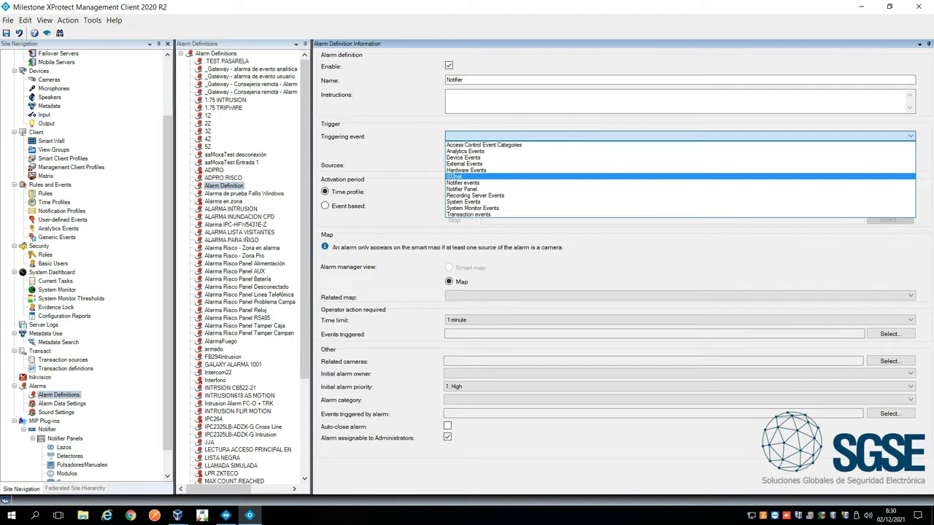
left_click(680, 176)
left_click(680, 151)
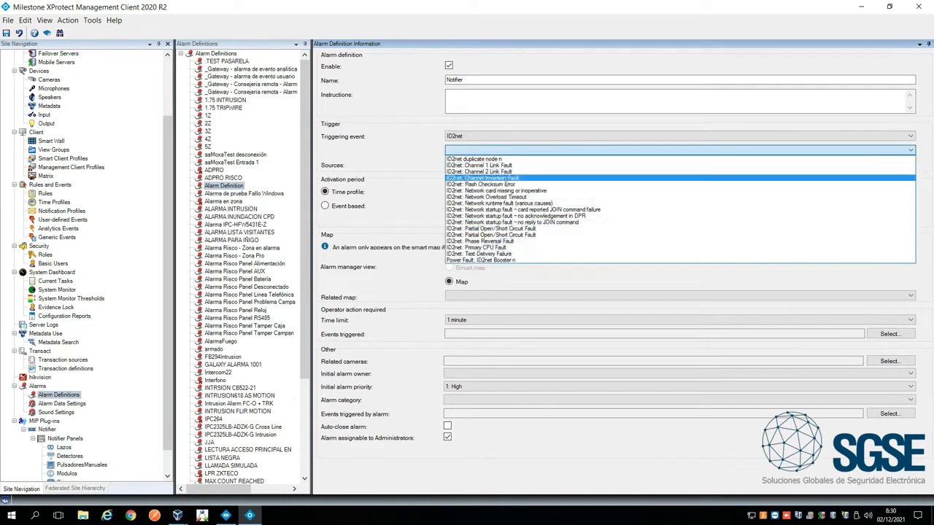
left_click(680, 150)
Set the triggering event category to Notifier events and browse the events it offers.
left_click(680, 136)
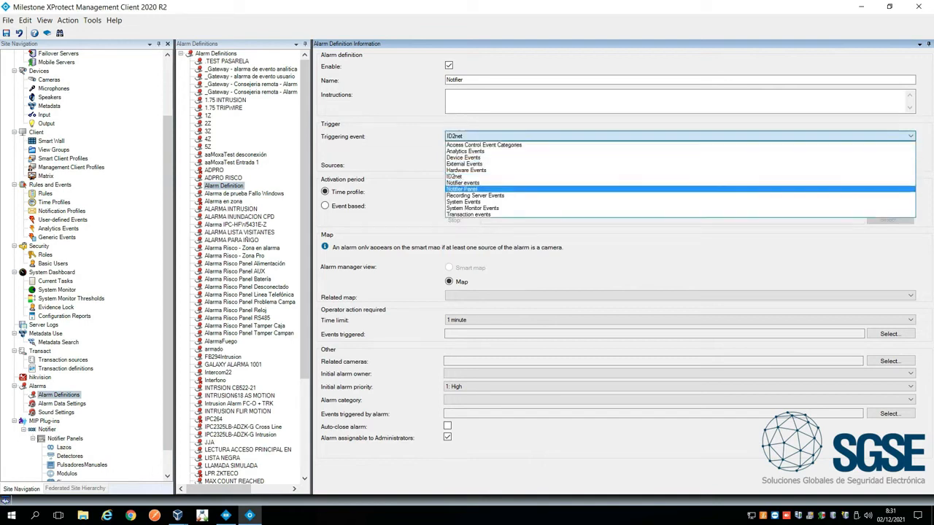
left_click(463, 183)
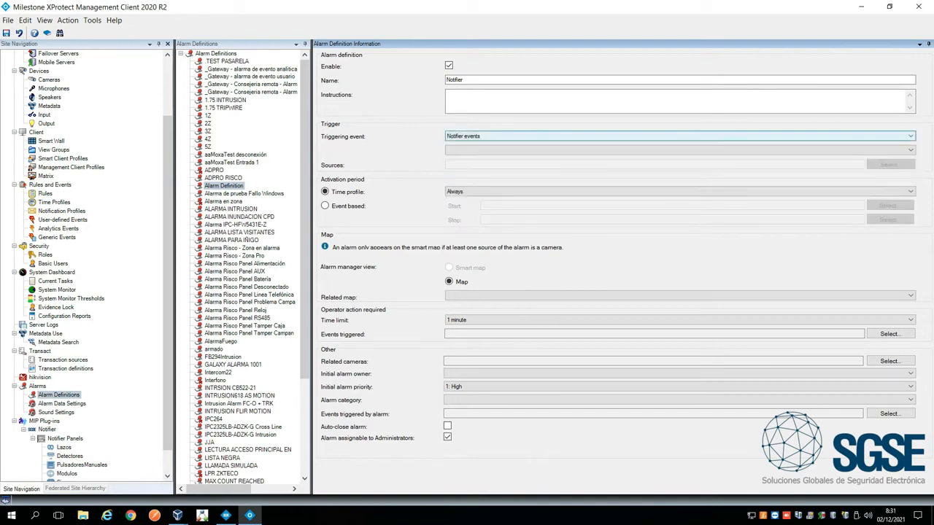
left_click(679, 150)
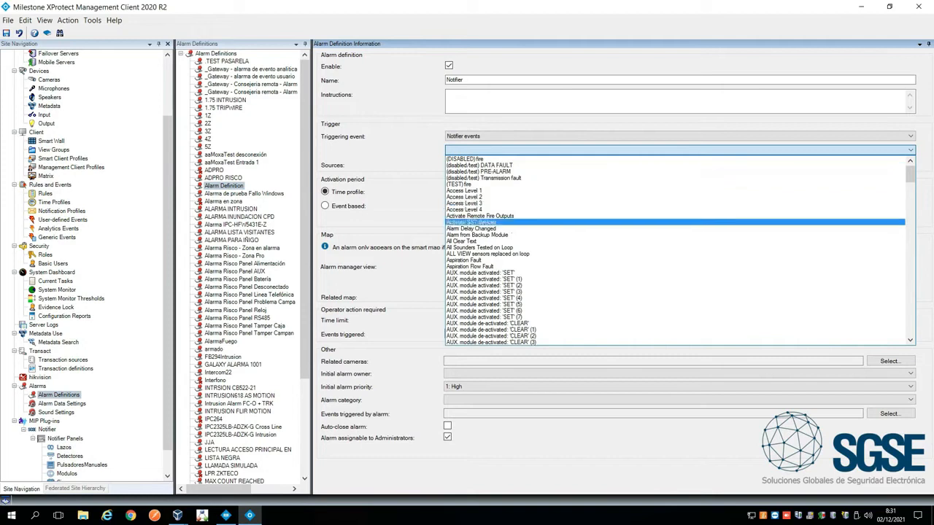
scroll(675, 234, "down", 8)
scroll(675, 234, "down", 15)
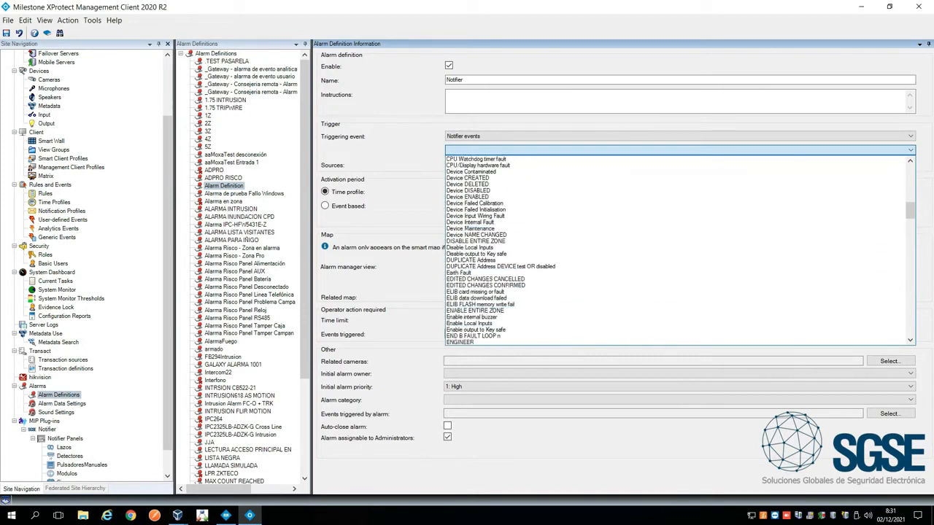
scroll(675, 229, "down", 4)
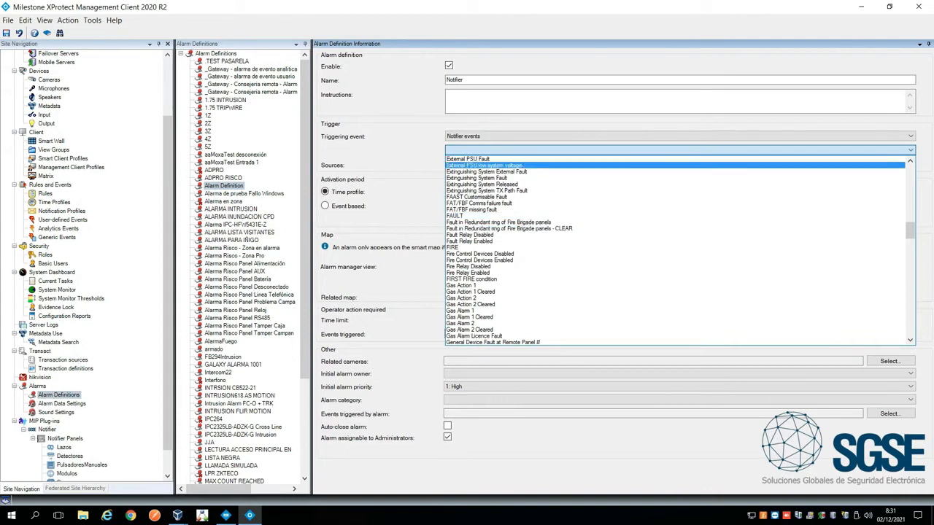
Set the triggering event category to Notifier Panel and look over its available events.
left_click(540, 136)
left_click(540, 137)
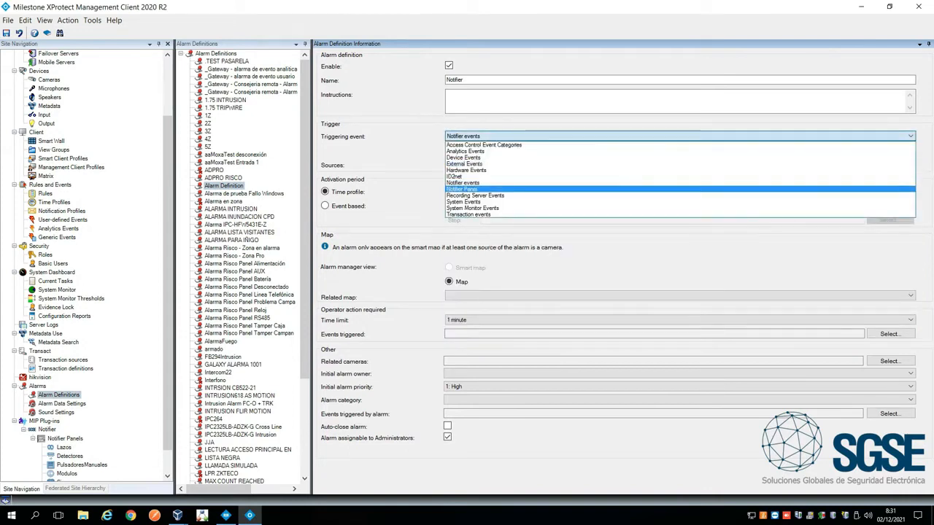
left_click(540, 190)
left_click(540, 151)
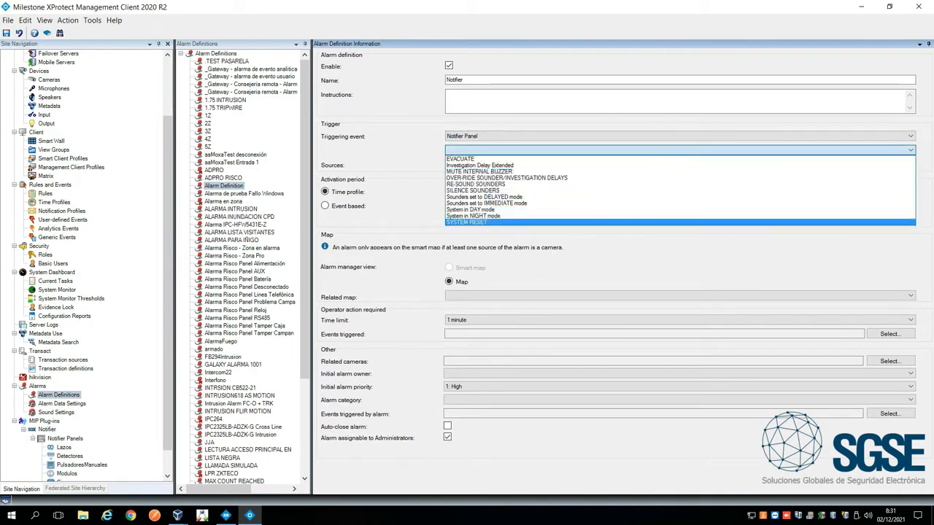
key("Escape")
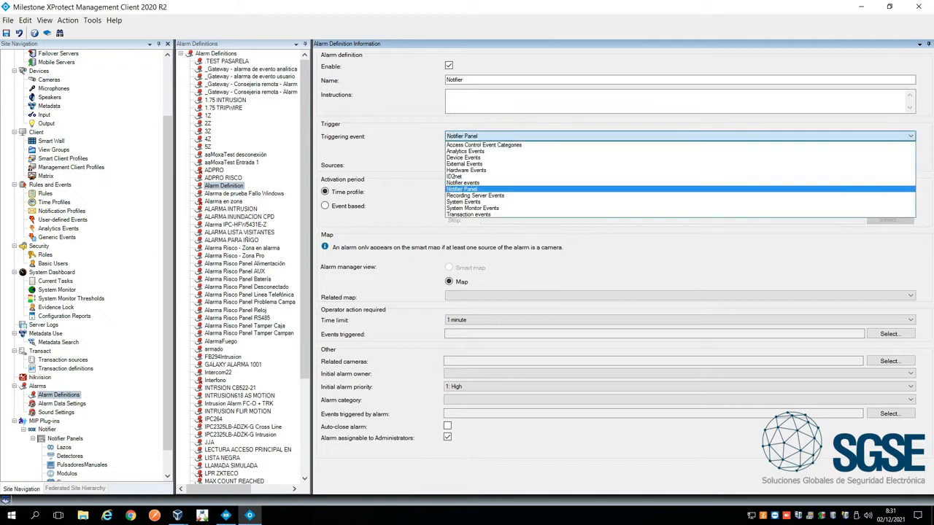
Set the alarm's triggering event to FIRE in the Notifier events category.
left_click(464, 183)
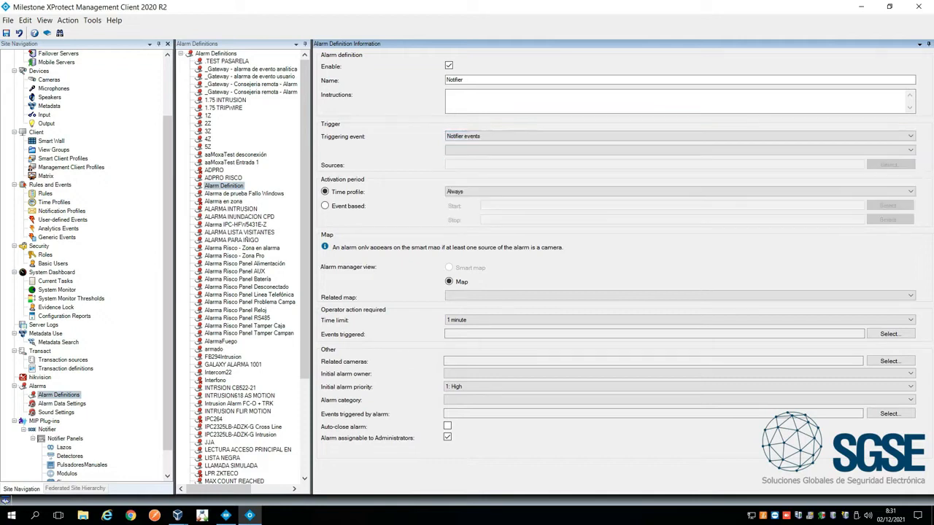
left_click(554, 150)
scroll(554, 237, "down", 6)
scroll(554, 248, "down", 11)
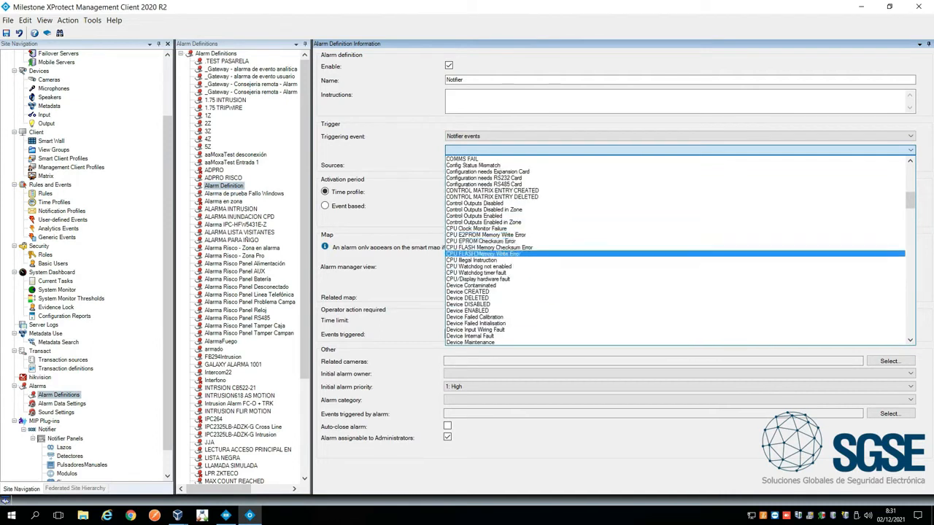
scroll(511, 241, "down", 10)
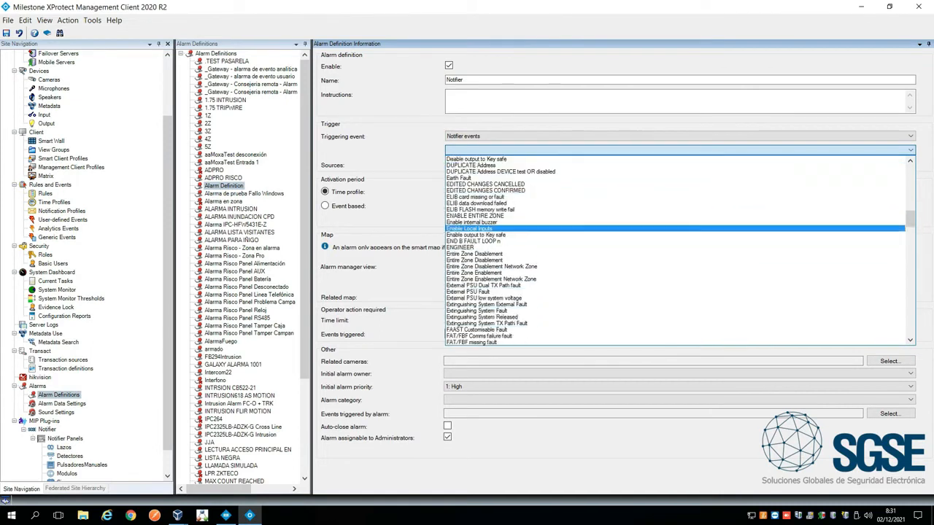
scroll(510, 240, "down", 5)
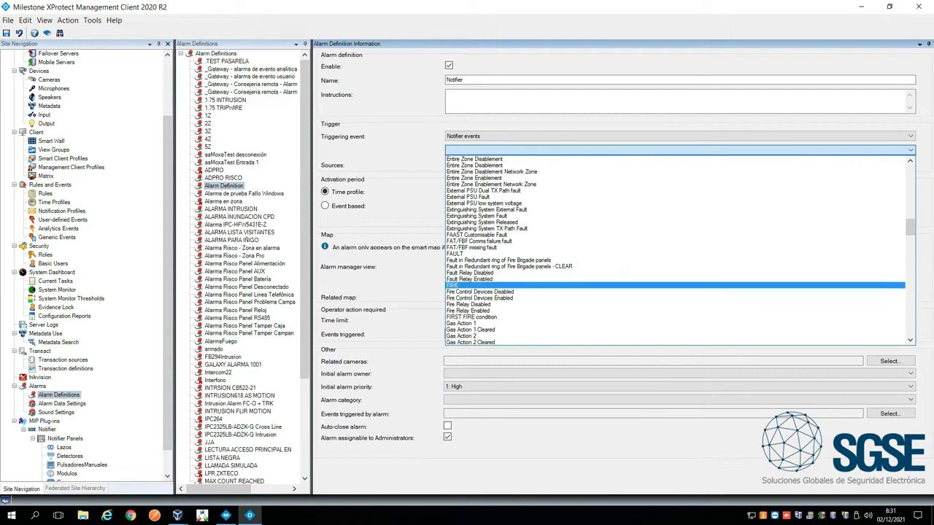
left_click(481, 286)
Set the alarm's source to item 100 under Notifier ID 3000 in the Notifier Panels servers.
left_click(525, 165)
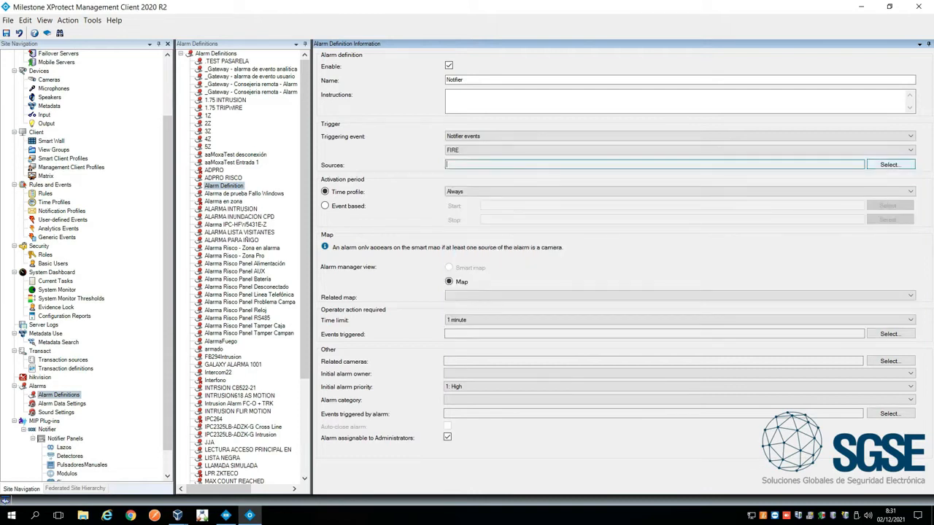
left_click(890, 165)
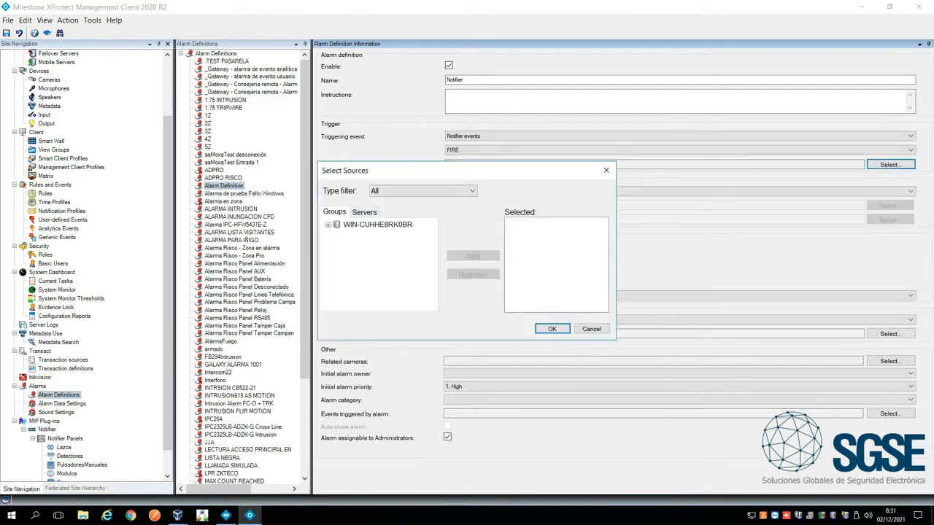
left_click(364, 212)
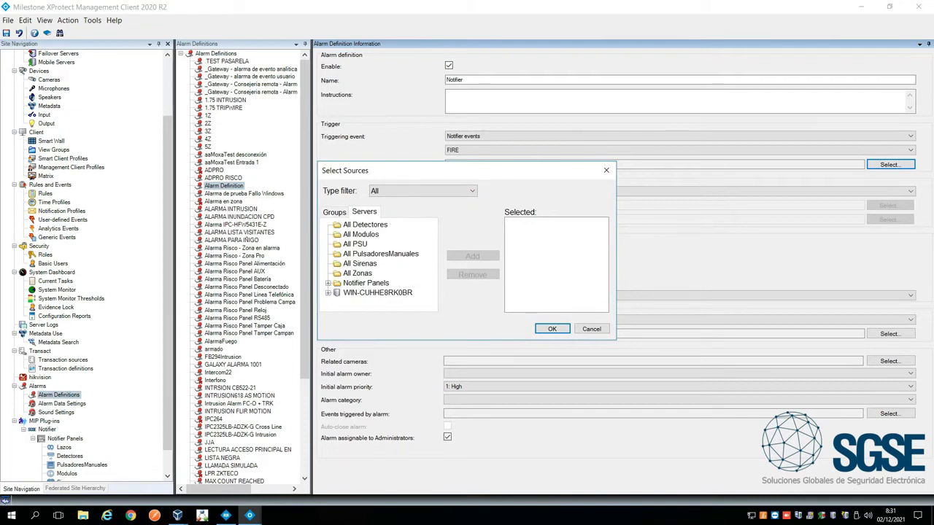
left_click(328, 293)
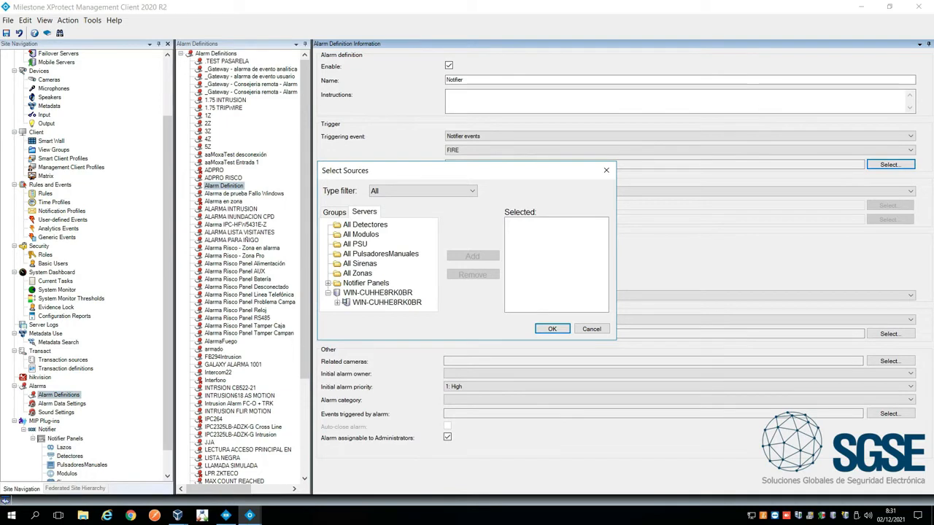
left_click(337, 303)
left_click(328, 283)
scroll(328, 283, "down", 1)
left_click(337, 283)
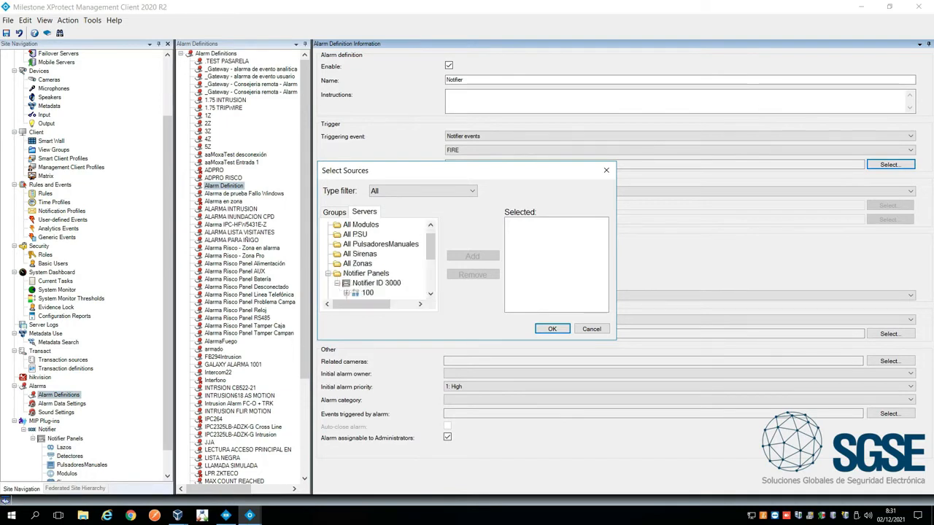
scroll(380, 275, "down", 3)
scroll(379, 275, "up", 1)
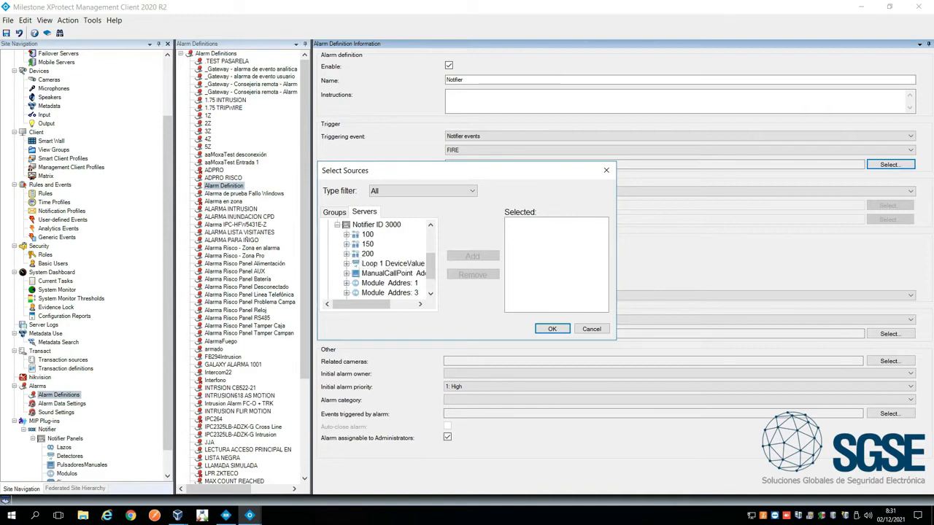
left_click(367, 235)
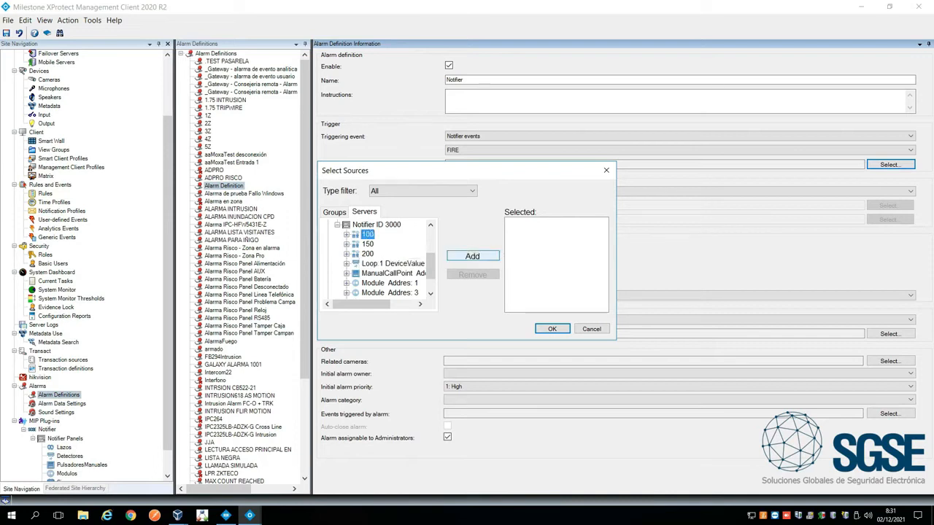
left_click(472, 256)
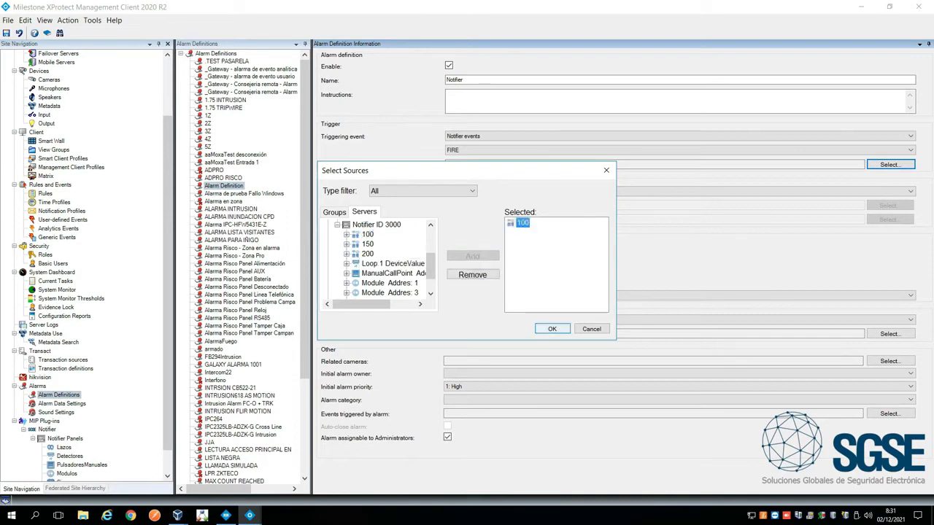
left_click(552, 329)
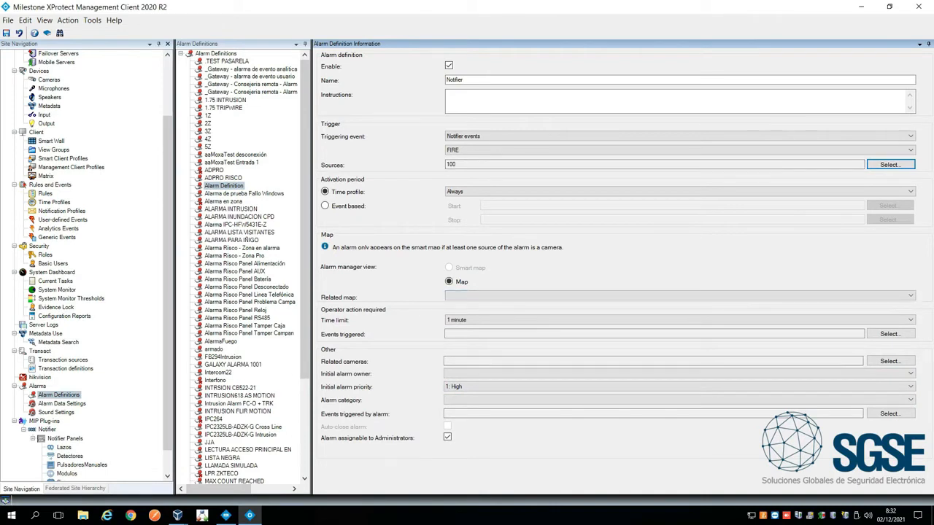
Add the UNIVIEW IPC2322EBR5-DPZ28-C (192.168.2.55) - Camera 1 from the Default Group as the alarm's related camera.
left_click(890, 361)
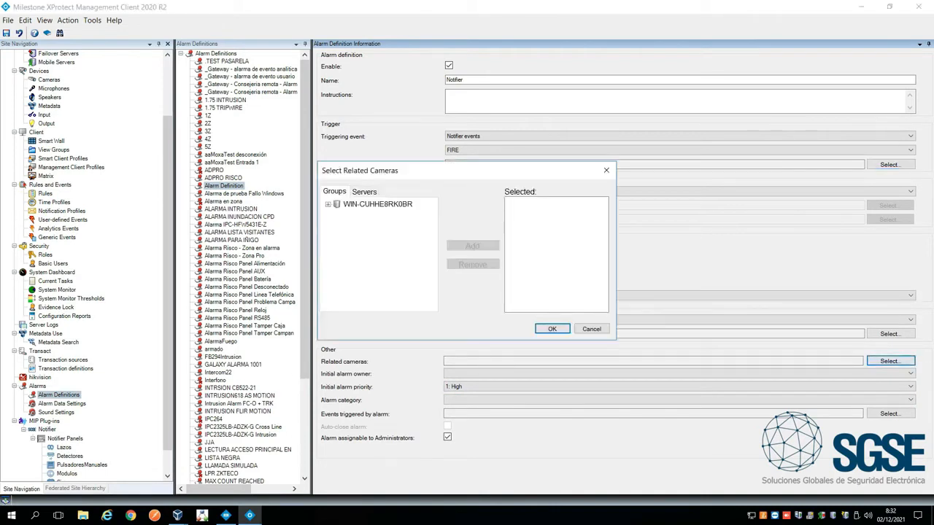
left_click(328, 204)
left_click(337, 214)
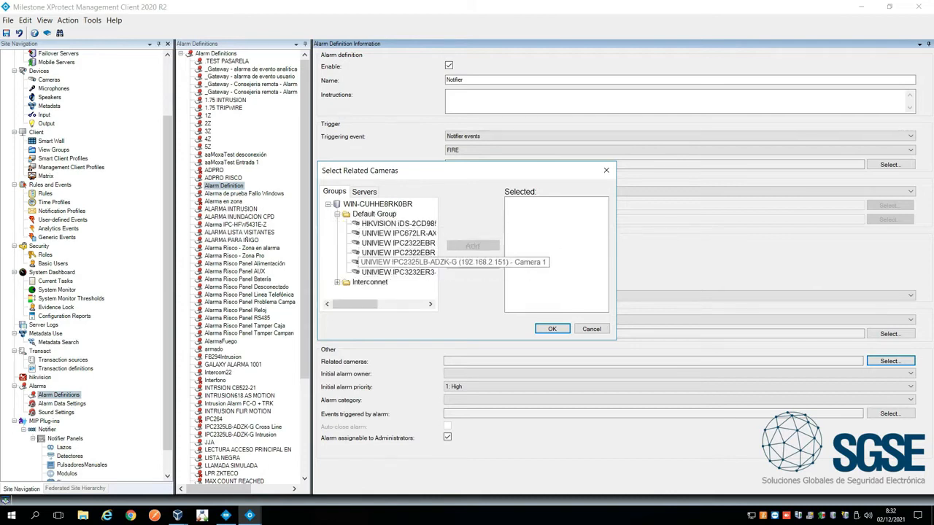
left_click(399, 253)
left_click(473, 246)
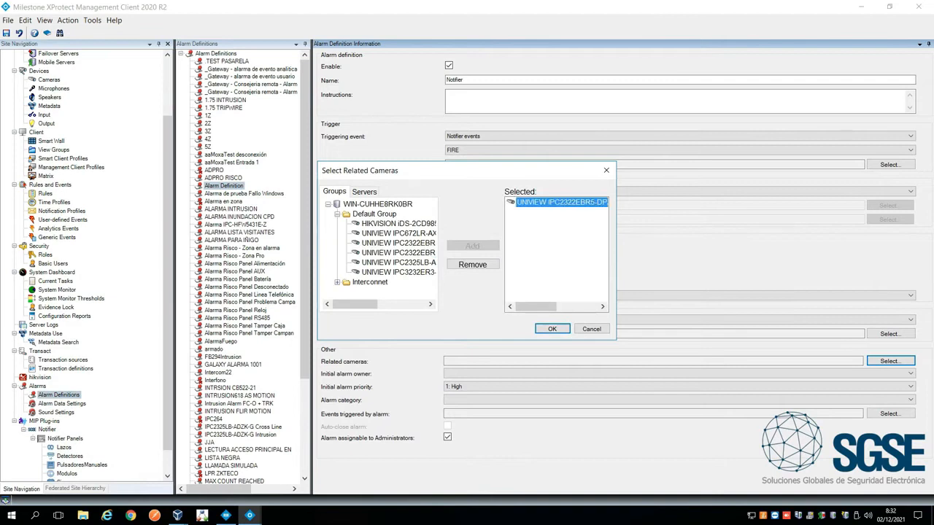
left_click(552, 329)
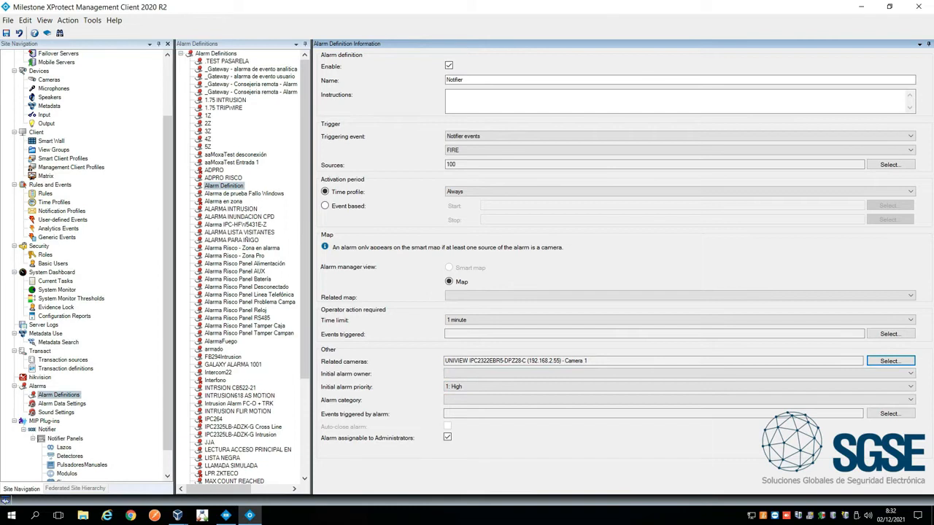
Leave the alarm definition for the Rules overview and start adding a new rule.
left_click(58, 394)
left_click(531, 279)
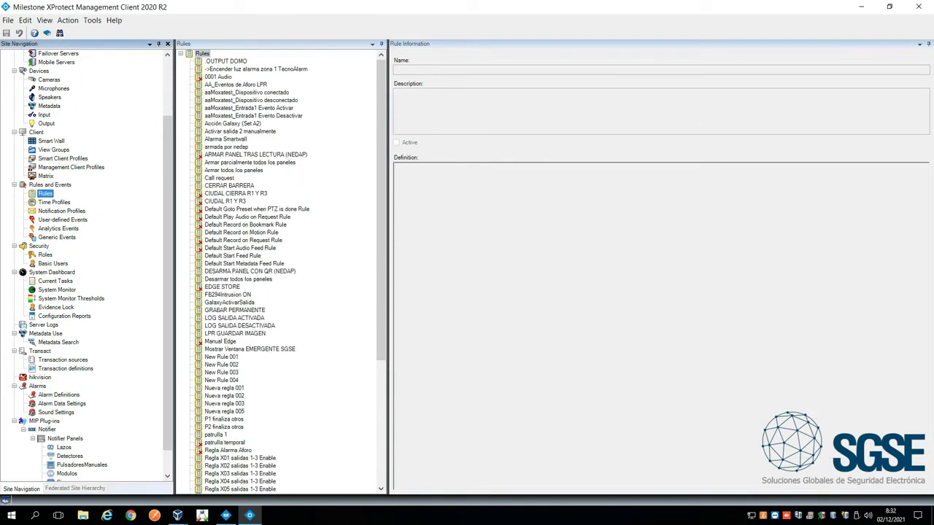
right_click(202, 54)
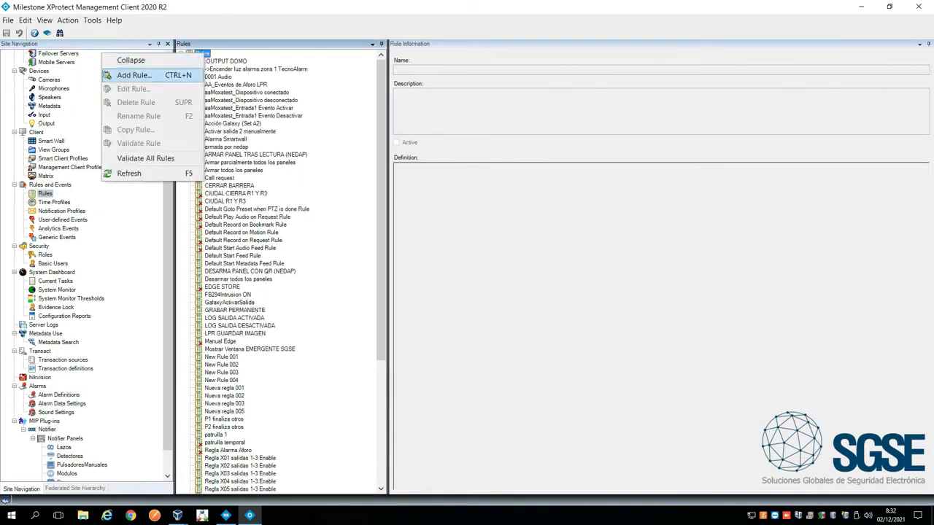
left_click(136, 73)
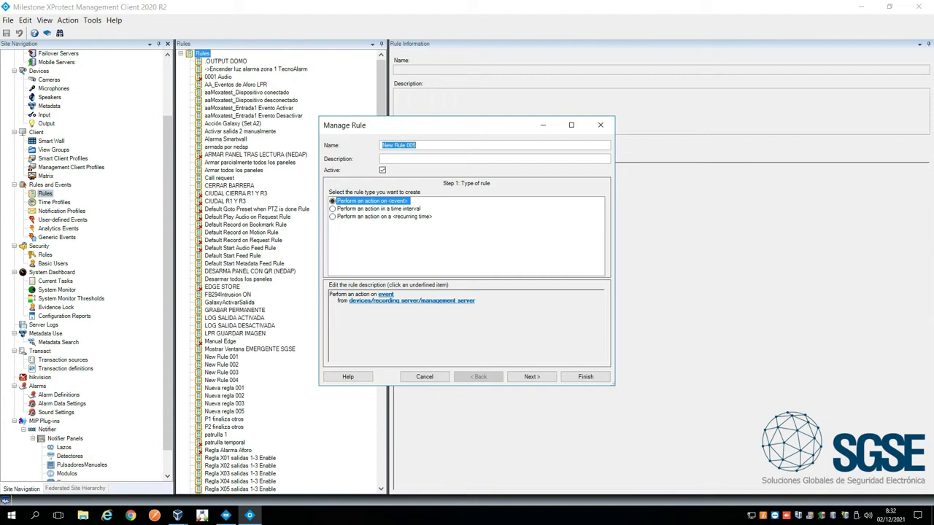
Look over the Notifier ID2net events and set the new rule's triggering event to FIRE (Notifier events).
left_click(386, 295)
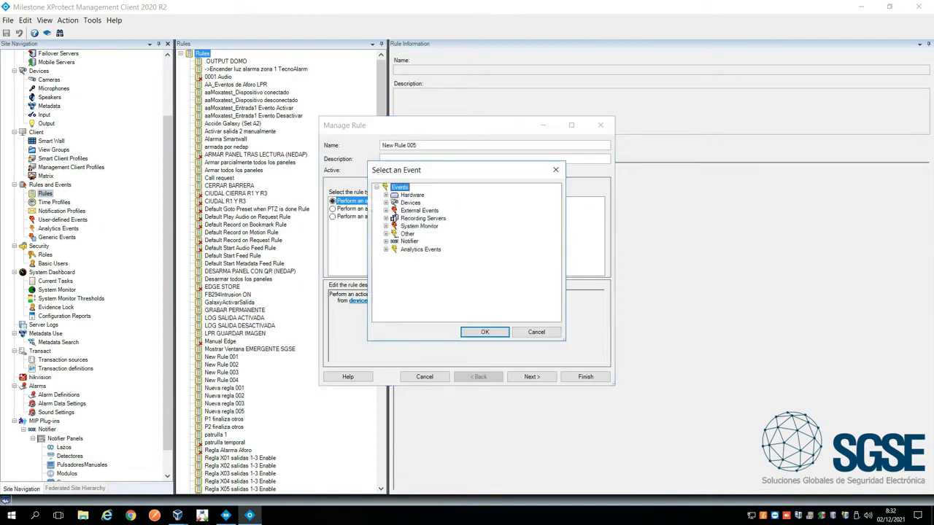
left_click(386, 241)
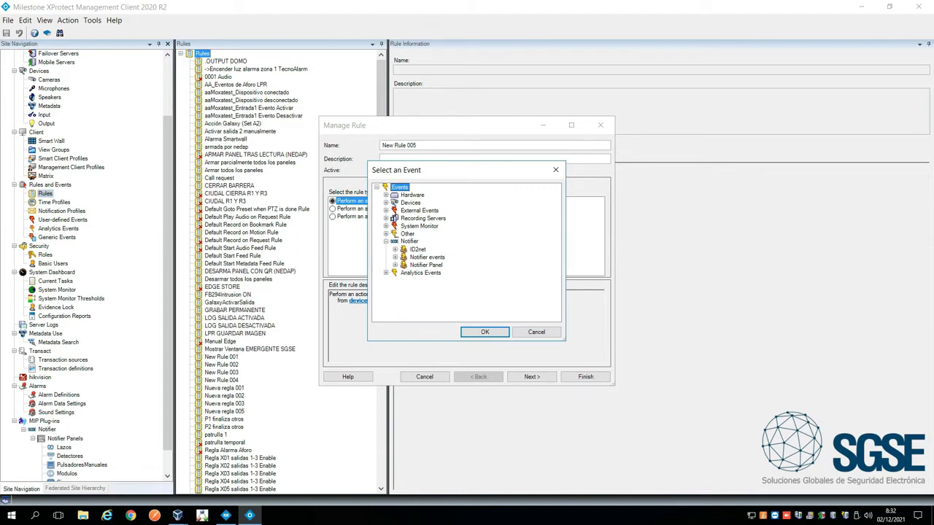
left_click(395, 250)
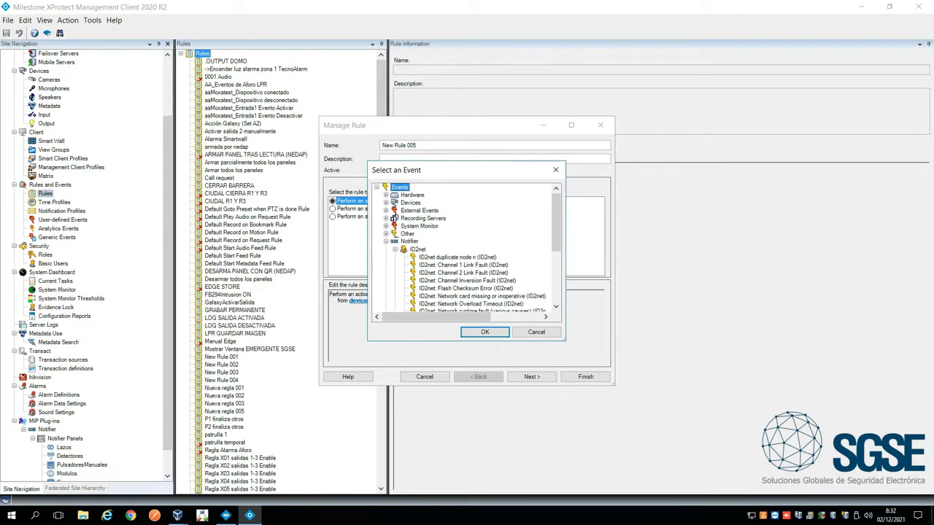
scroll(467, 248, "down", 4)
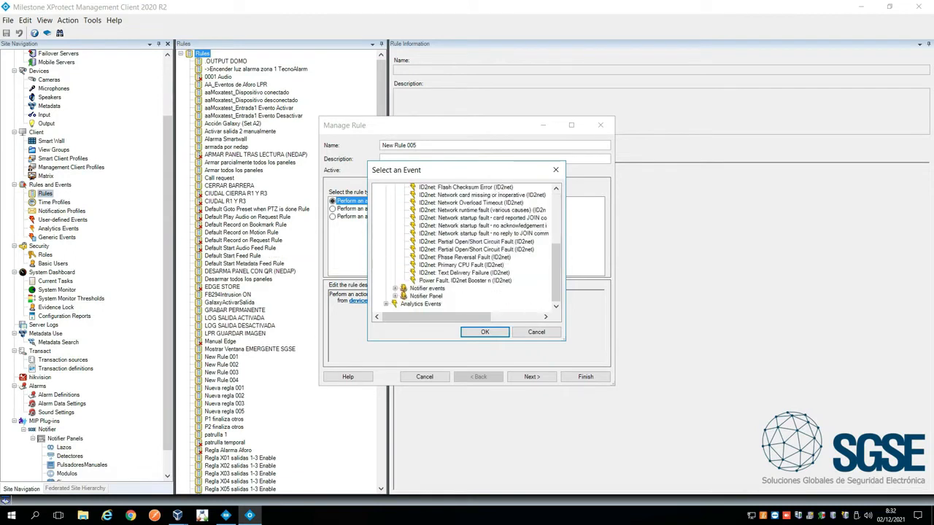
left_click(395, 289)
scroll(467, 248, "down", 8)
scroll(467, 248, "down", 10)
scroll(466, 248, "down", 10)
scroll(466, 248, "down", 10)
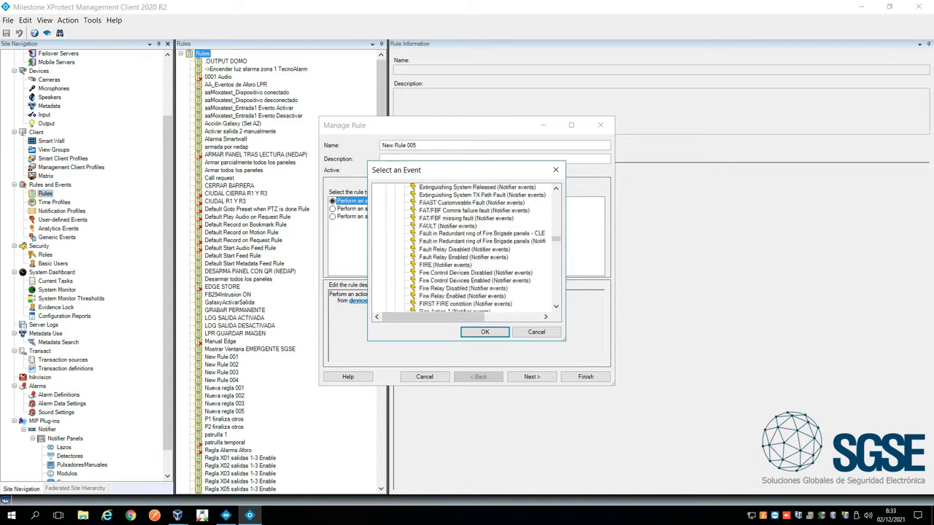
scroll(467, 247, "down", 1)
left_click(445, 257)
left_click(485, 332)
Set the rule's event source to the Loop 1 DeviceValue : 49 Addres: 2 detector on Notifier ID 3000.
left_click(412, 300)
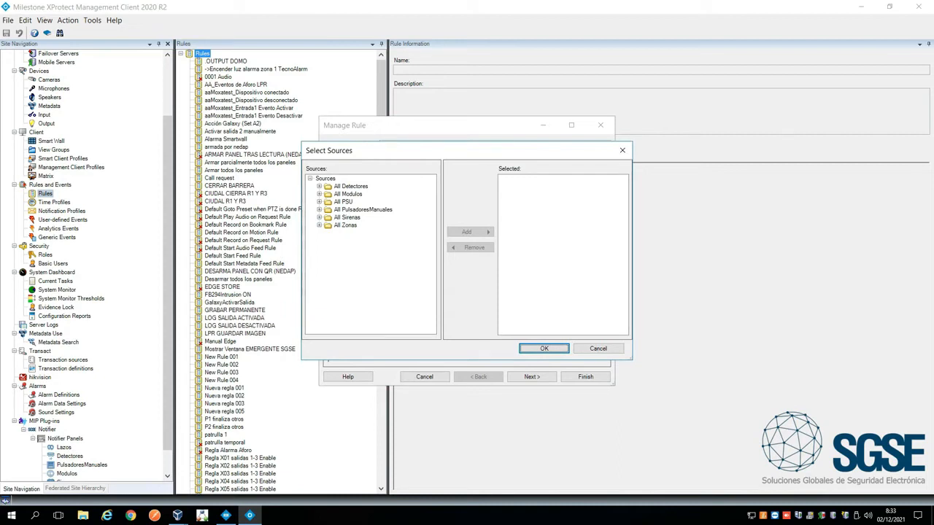
left_click(319, 186)
left_click(329, 194)
left_click(389, 201)
left_click(466, 231)
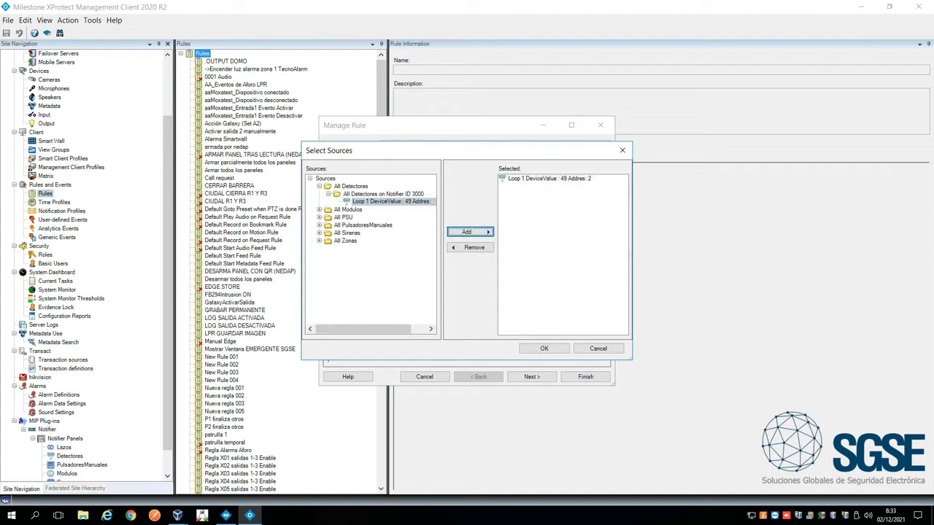
left_click(543, 348)
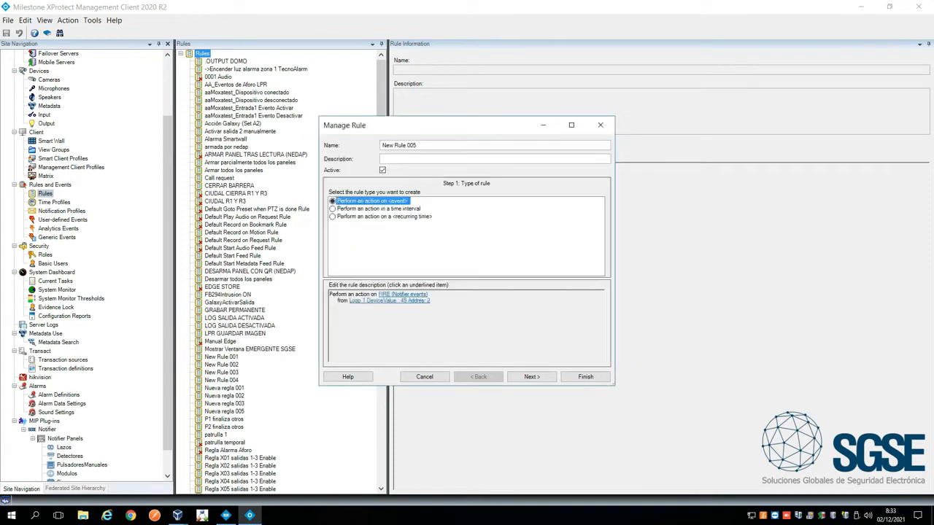
Advance the rule to its actions stage and look through the available NOTIFIER actions.
left_click(531, 376)
left_click(531, 376)
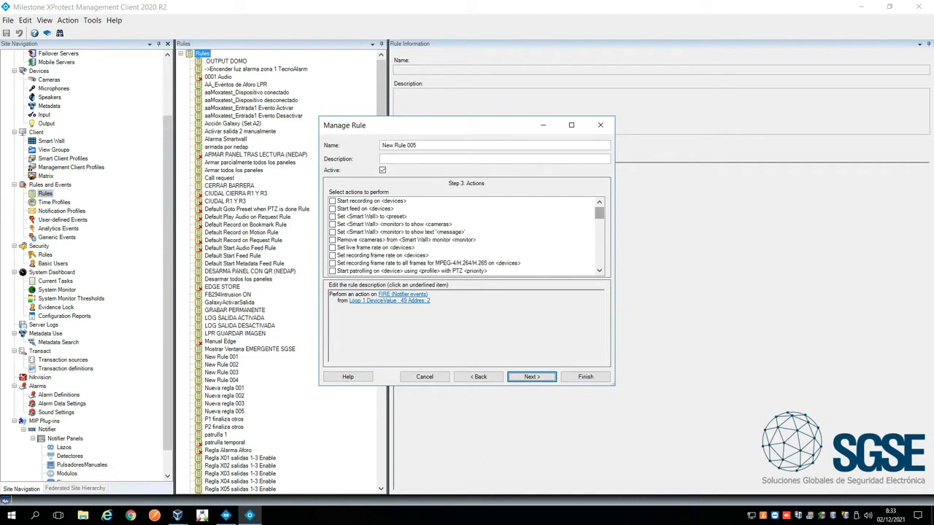
scroll(467, 235, "down", 5)
scroll(466, 235, "down", 5)
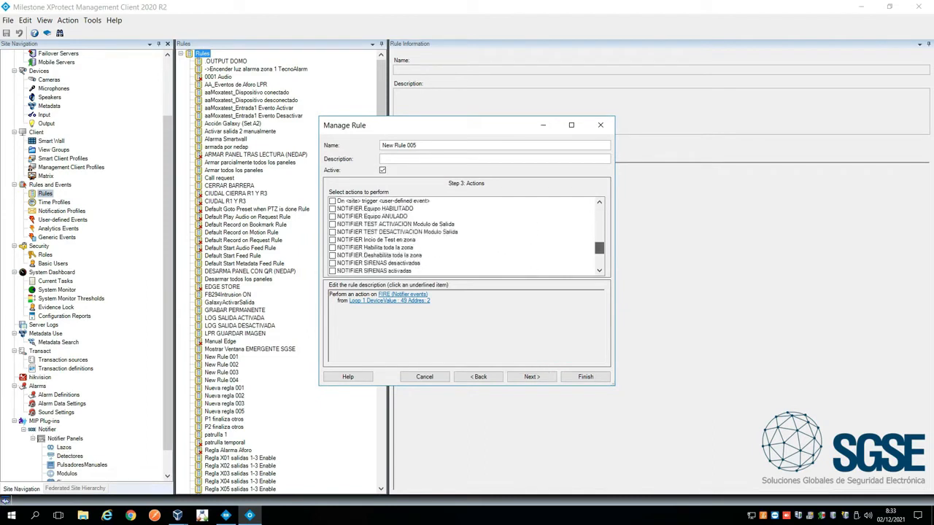
scroll(467, 234, "up", 2)
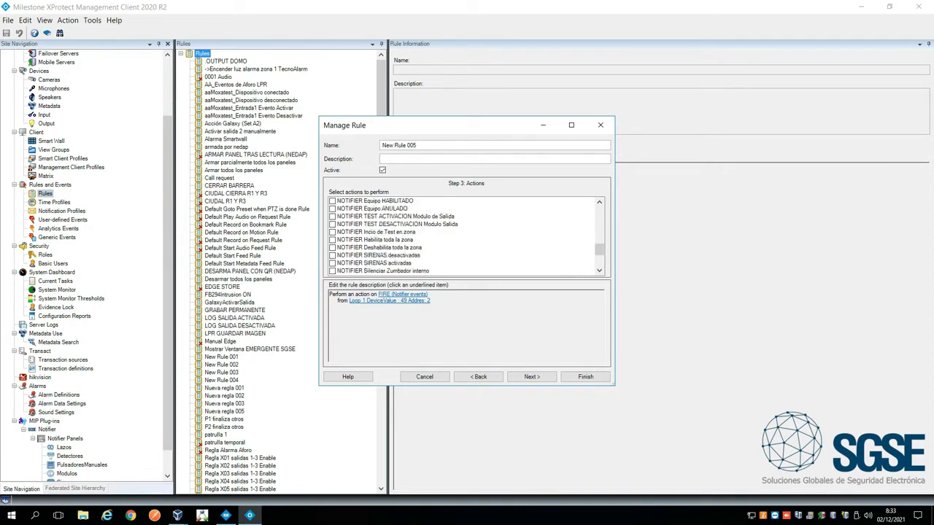
scroll(467, 235, "up", 2)
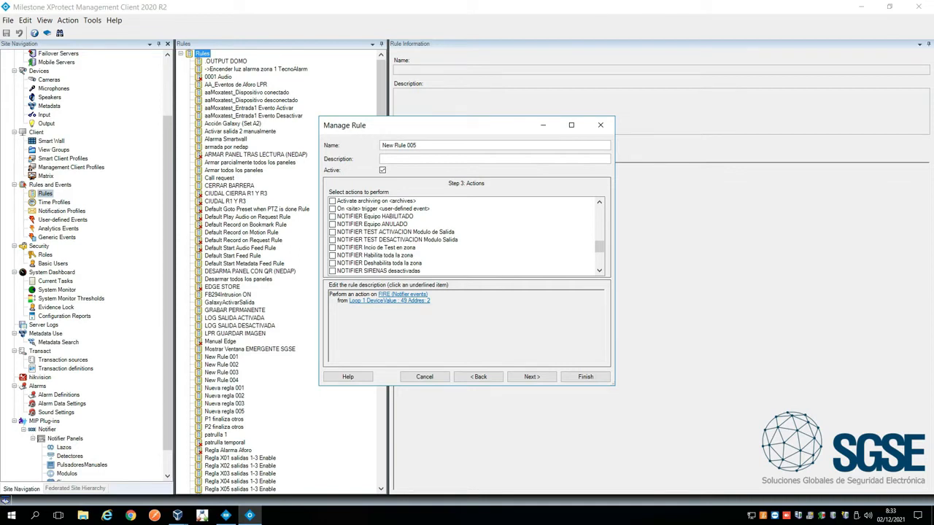
scroll(465, 236, "down", 2)
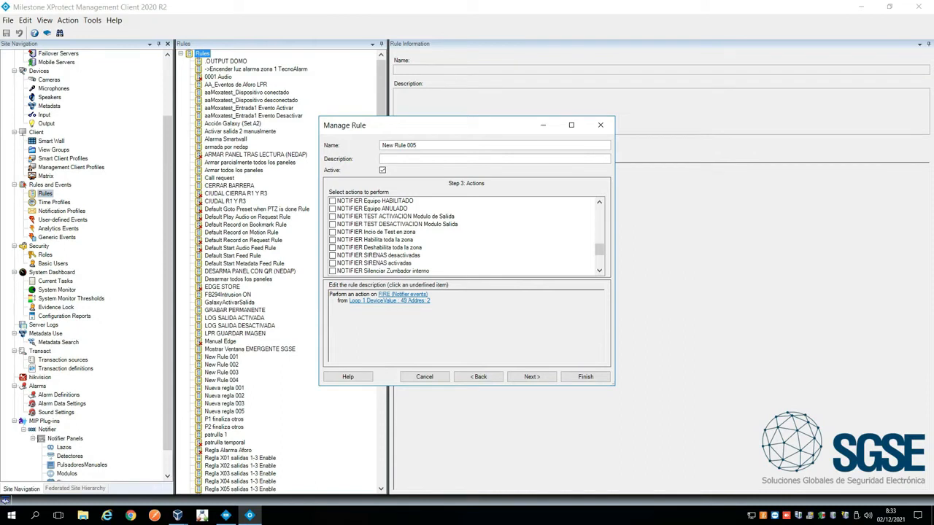
scroll(465, 236, "down", 8)
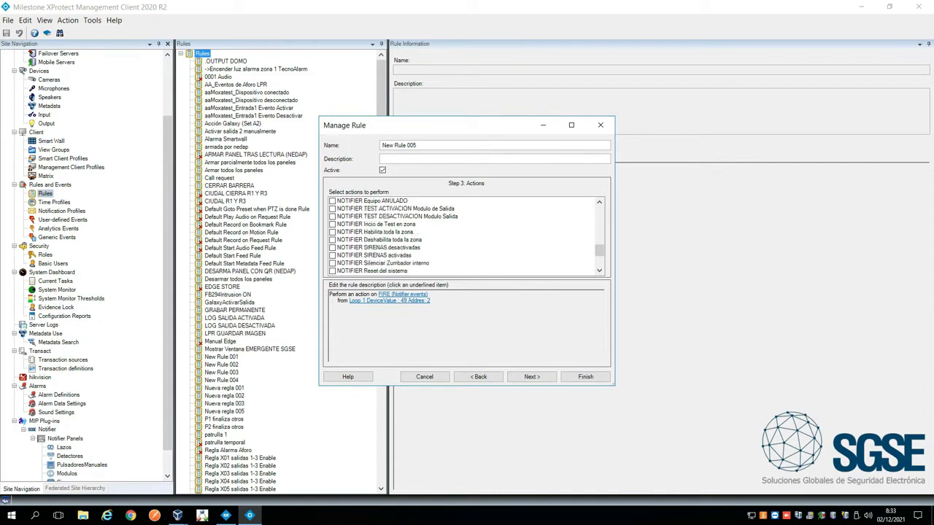
scroll(465, 236, "down", 1)
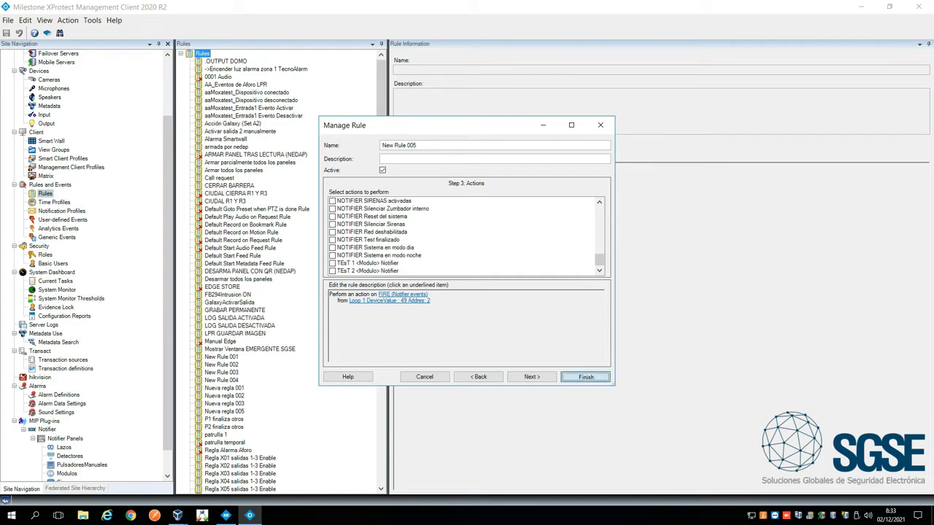
Try to finish the new rule without an action, and discard it.
left_click(585, 376)
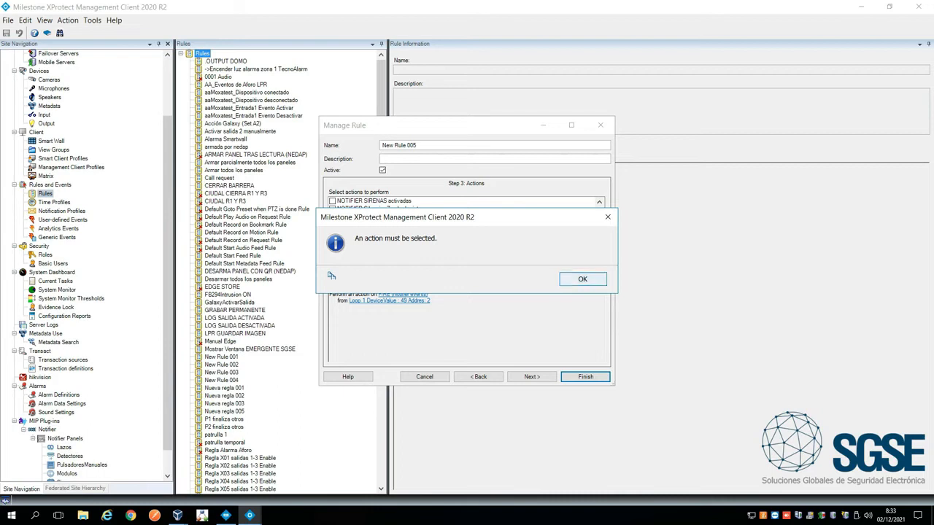
left_click(582, 279)
left_click(425, 377)
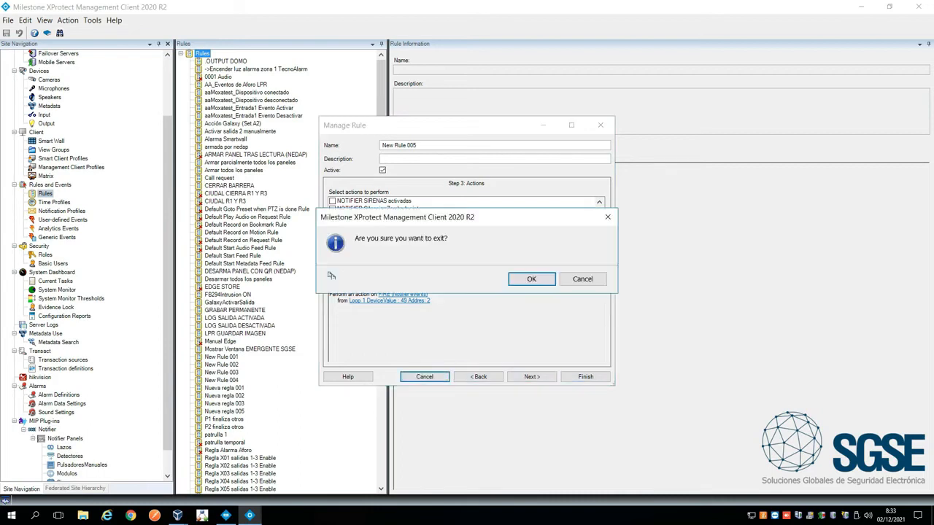
left_click(531, 279)
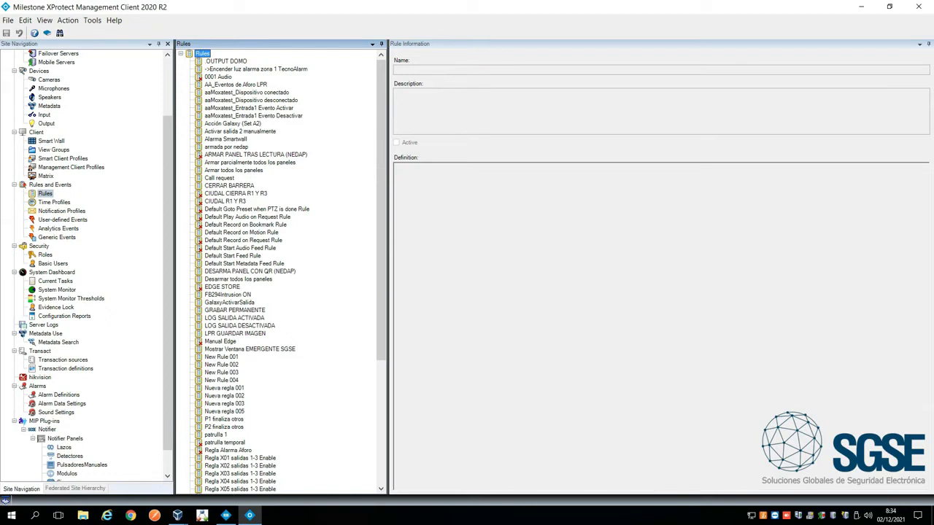
left_click(660, 321)
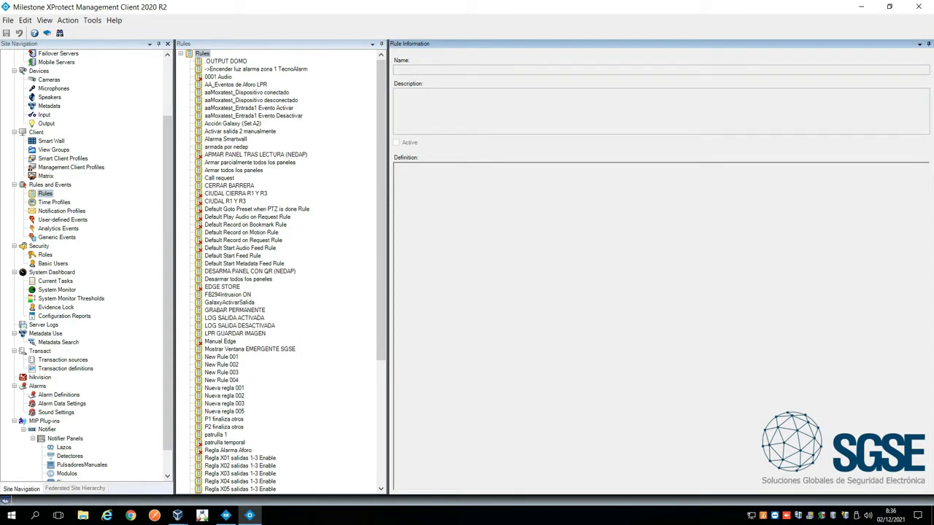
Switch to XProtect Smart Client and look over the commands available for the Notifier ID 3000 panel and zone 100 on the map.
left_click(226, 514)
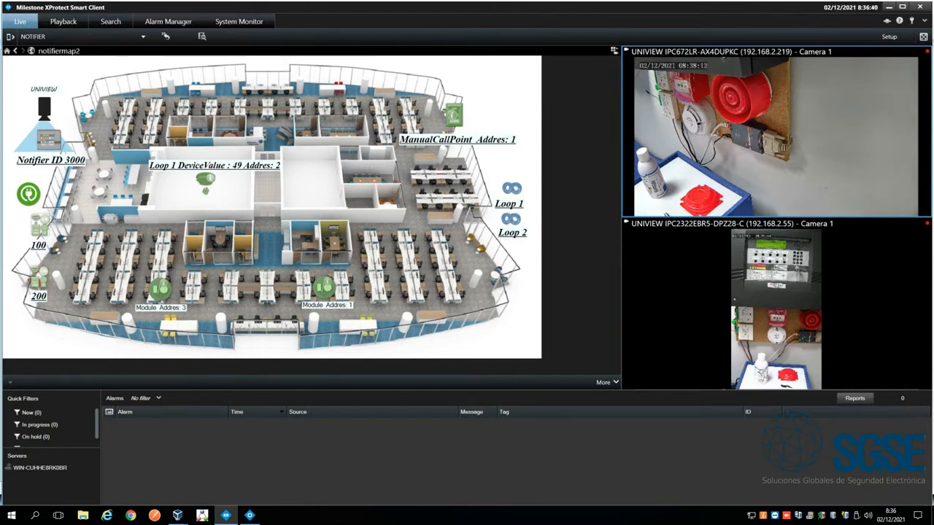
right_click(49, 139)
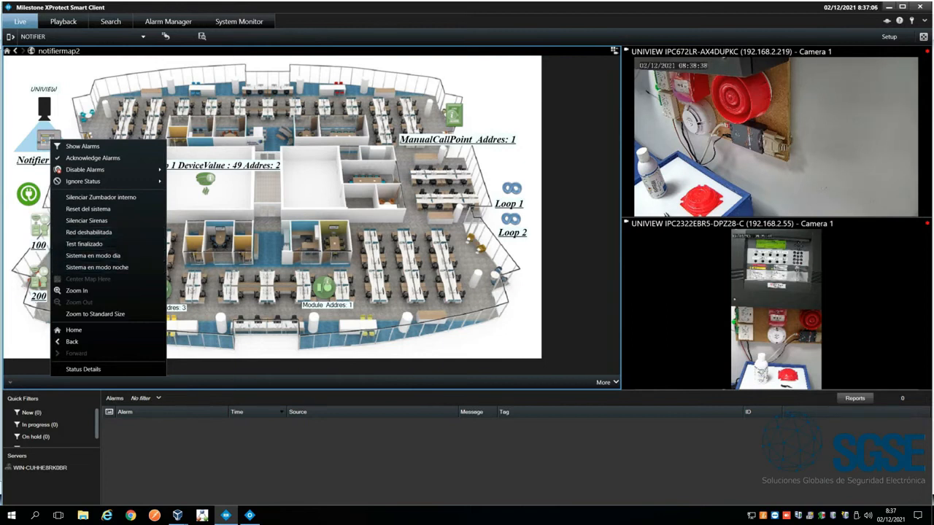
left_click(211, 240)
right_click(35, 221)
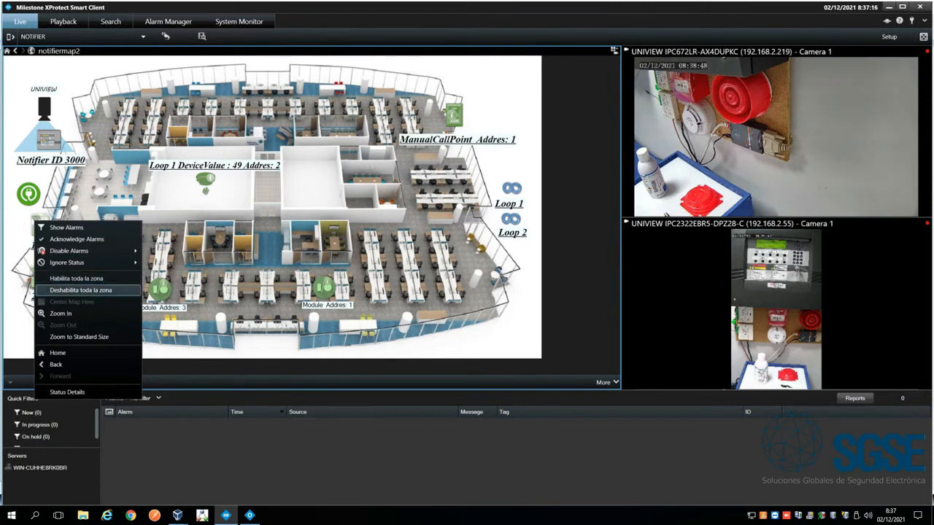
left_click(81, 290)
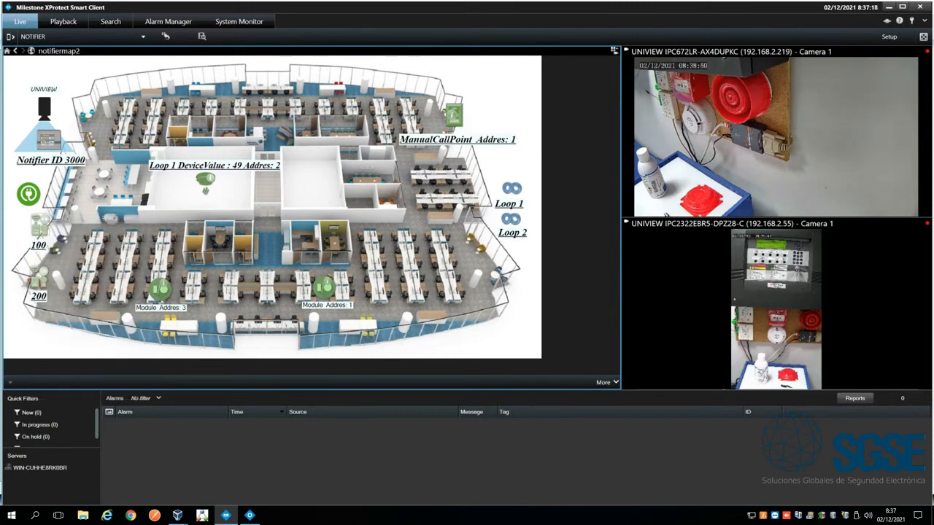
Look over the commands available for the Loop 1 detector, Module Addres: 3 and the manual call point on the map.
right_click(206, 181)
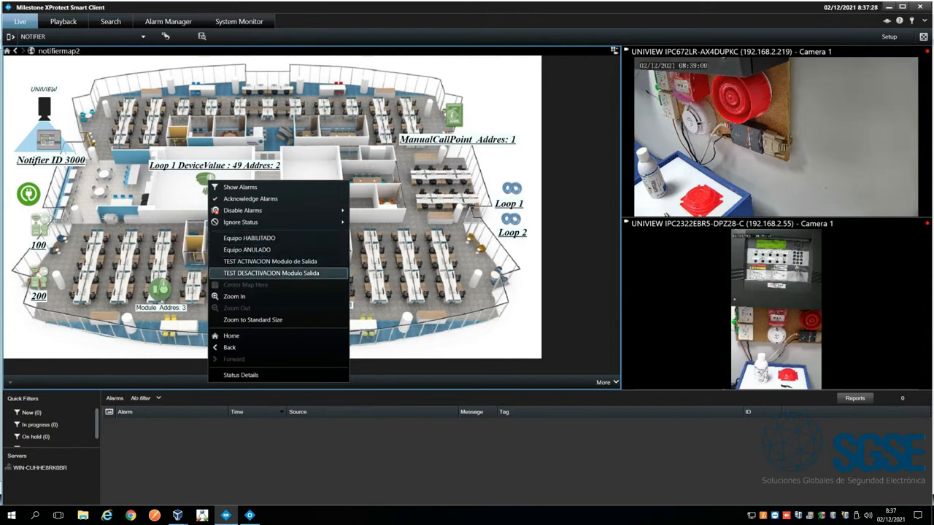
left_click(270, 261)
right_click(163, 286)
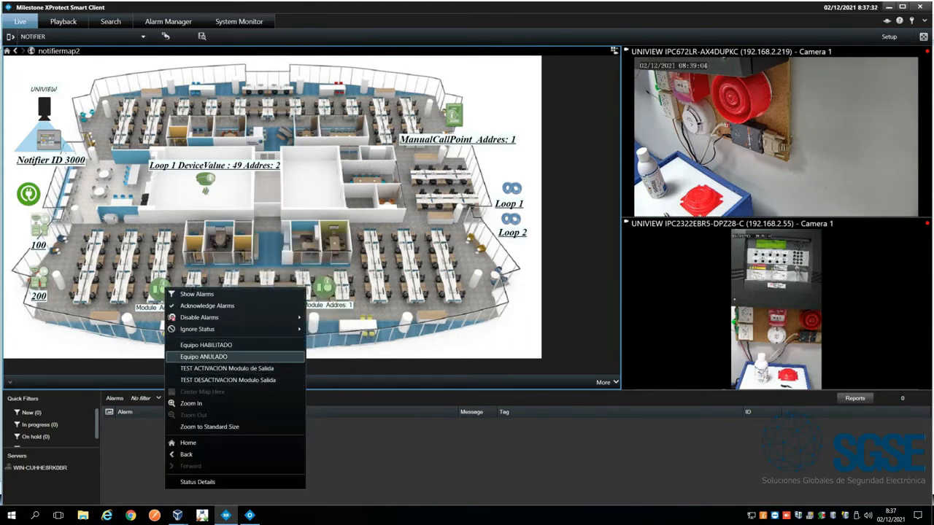
left_click(227, 380)
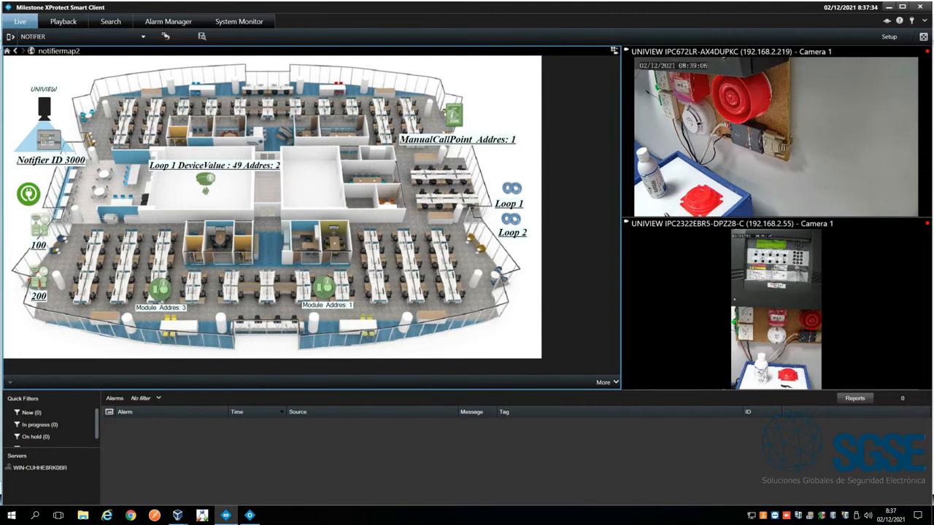
right_click(453, 117)
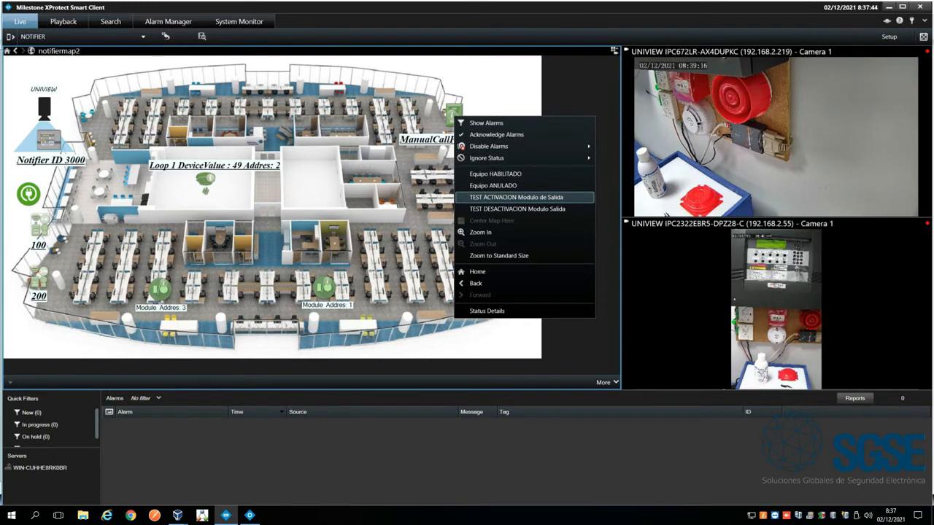
left_click(516, 197)
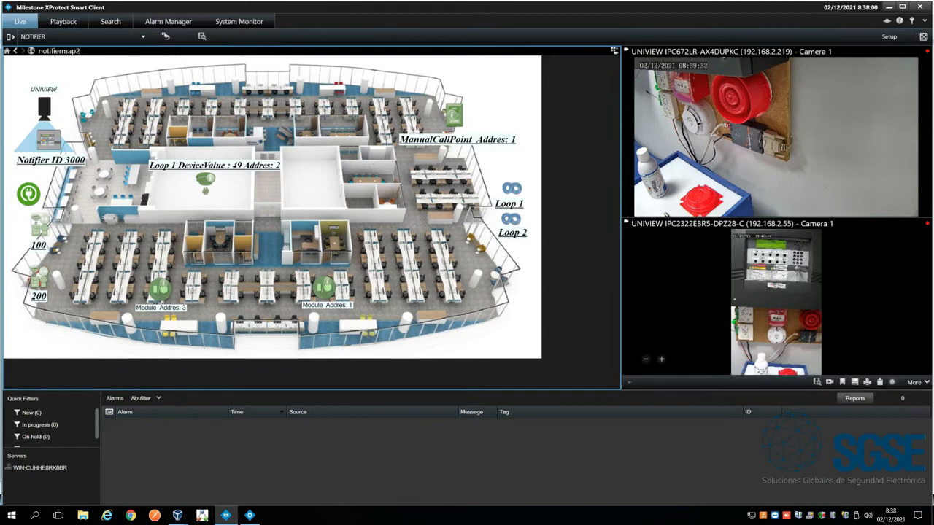
Zoom the IPC2322EBR5-DPZ28-C camera in on the smoke detector and run TEST ACTIVACION and TEST DESACTIVACION on the Loop 1 Addres: 2 detector.
left_click_drag(730, 297, 821, 352)
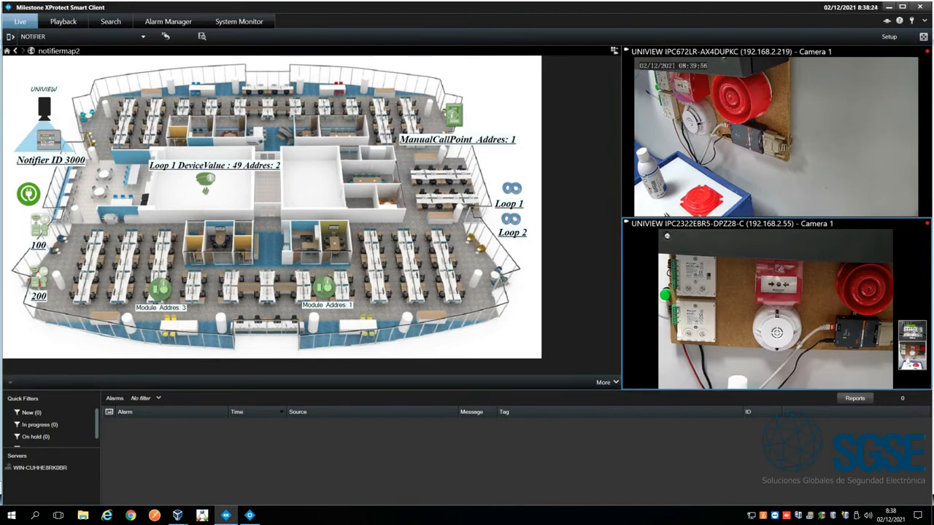
right_click(202, 177)
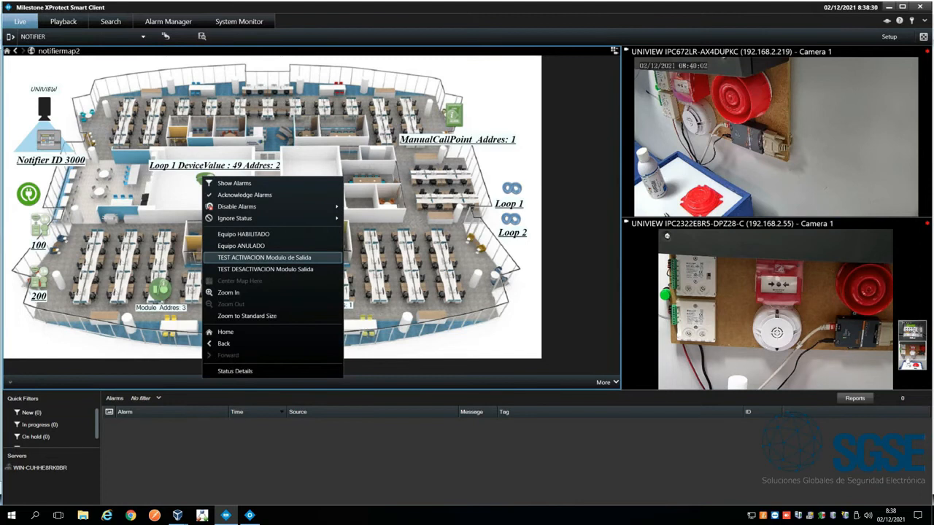
left_click(264, 258)
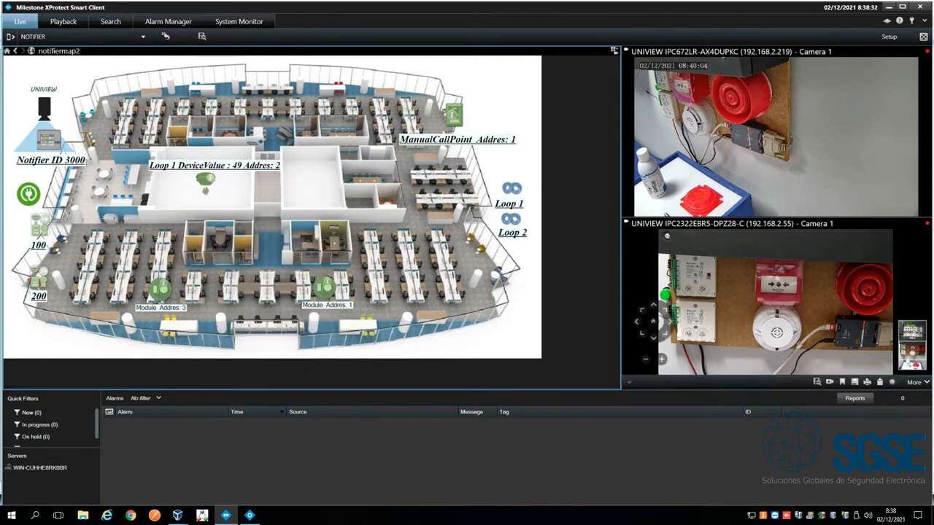
left_click_drag(750, 298, 814, 359)
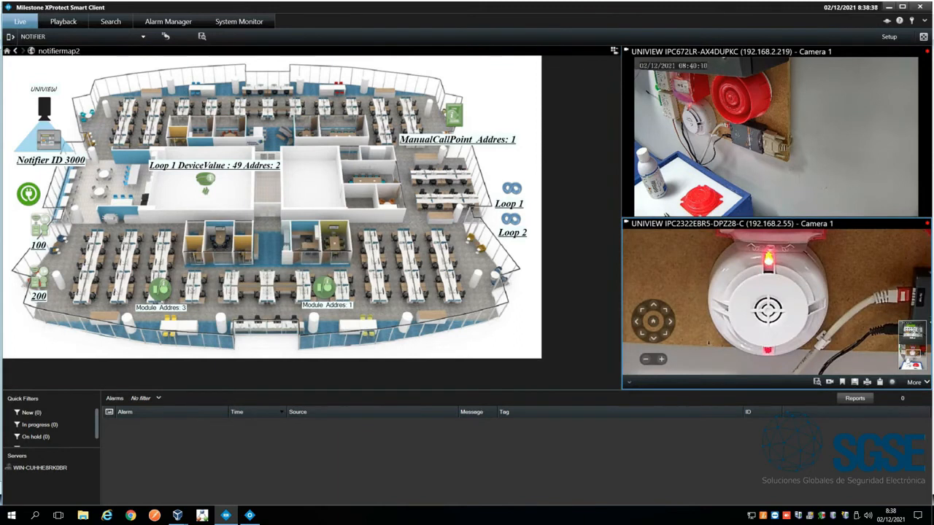
scroll(771, 309, "down", 3)
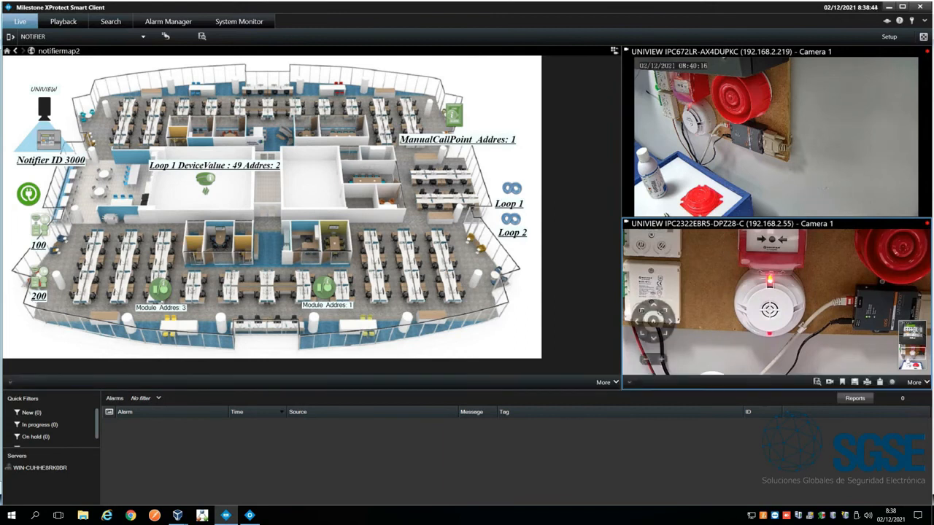
right_click(203, 179)
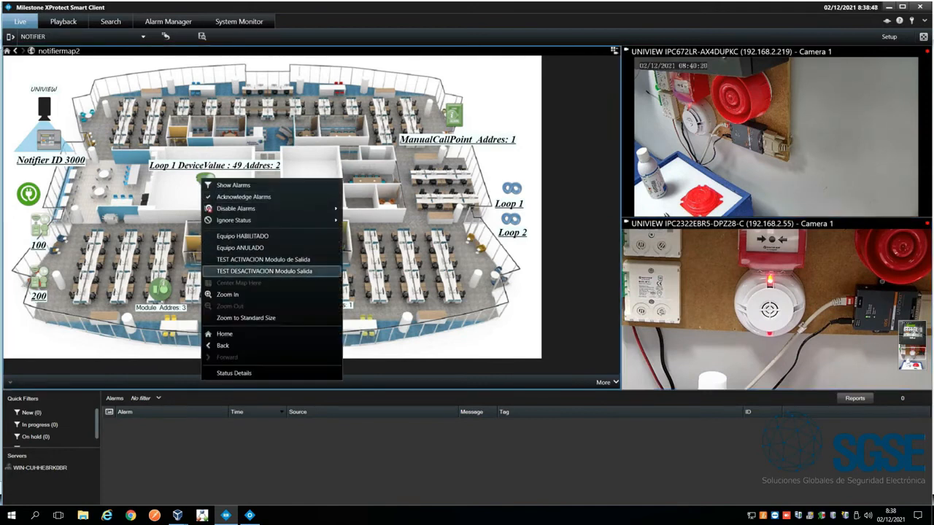
left_click(263, 270)
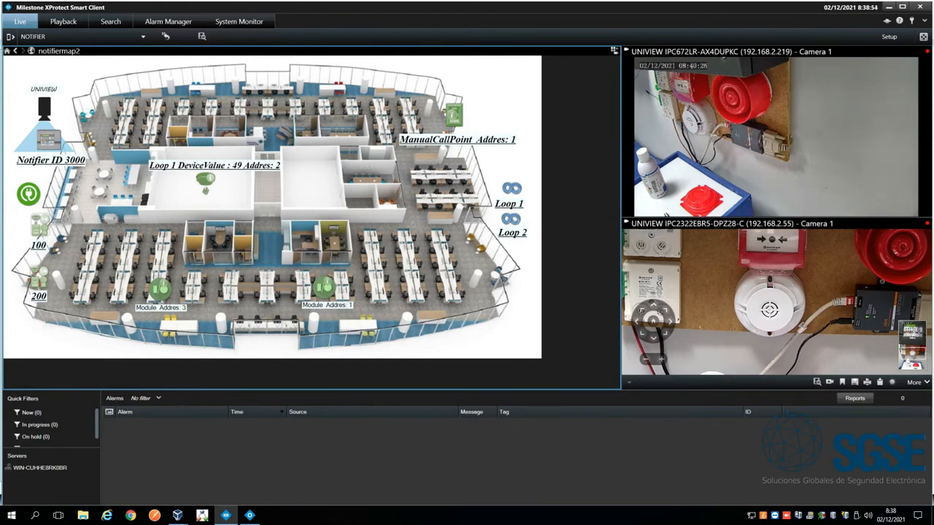
Reframe the camera to include the manual call point and run TEST ACTIVACION and TEST DESACTIVACION on ManualCallPoint Addres: 1.
left_click_drag(912, 353, 911, 349)
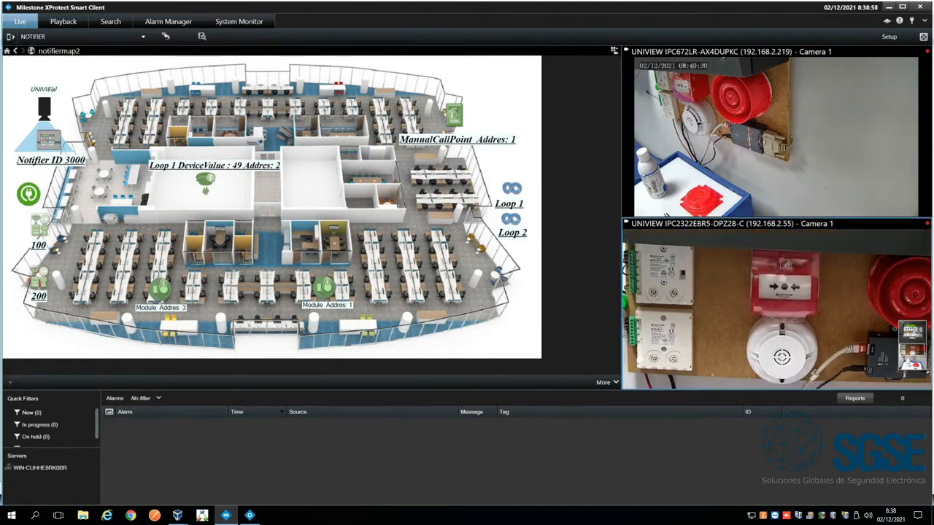
right_click(453, 115)
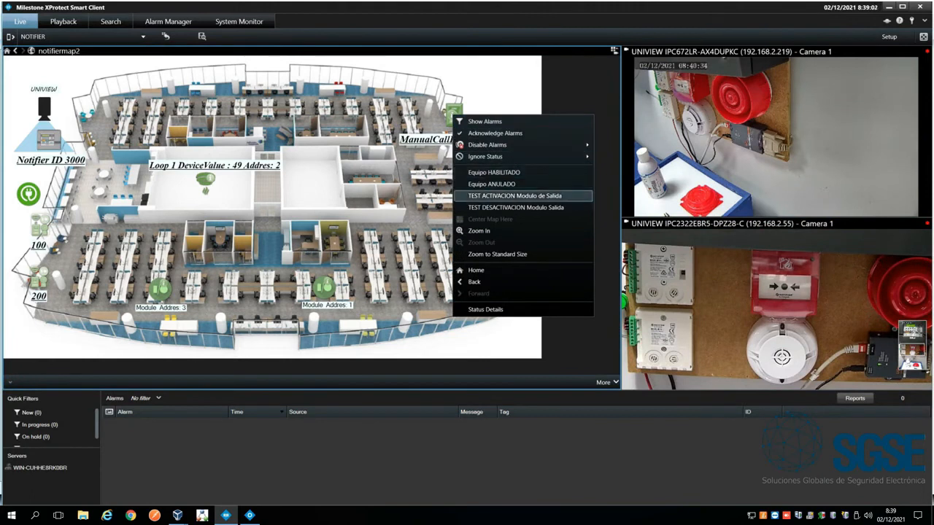
left_click(514, 195)
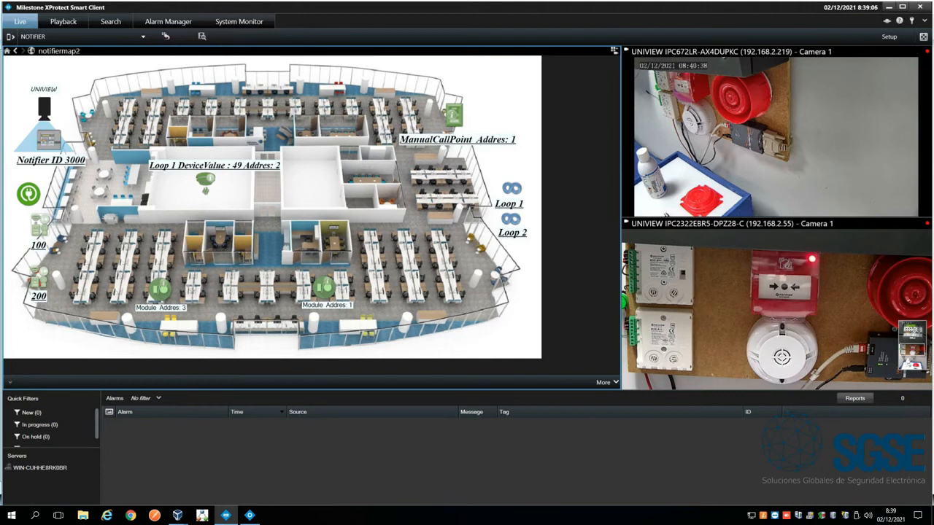
mouse_move(654, 321)
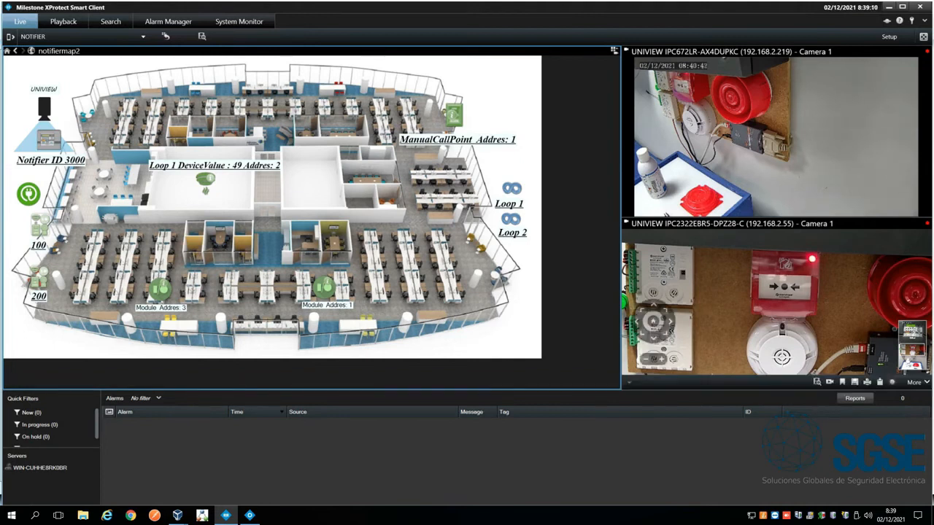
right_click(452, 115)
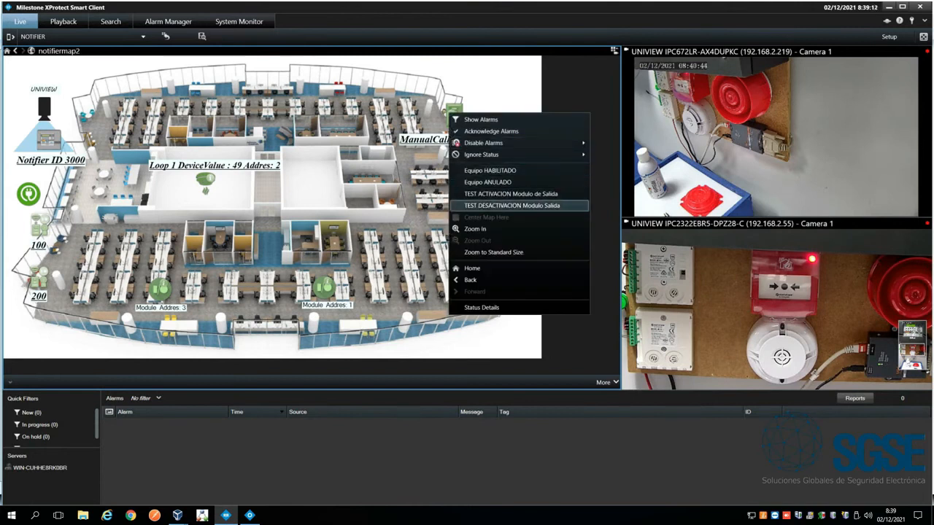
left_click(511, 205)
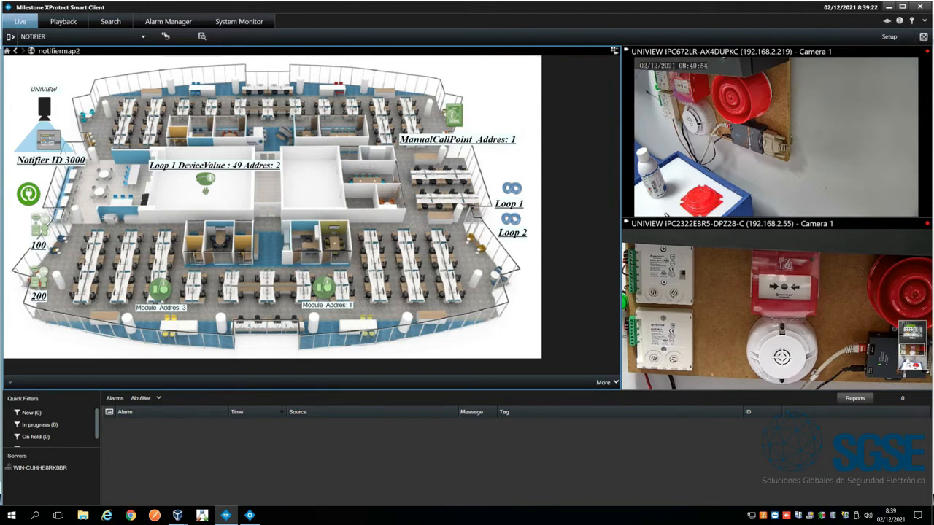
Run TEST ACTIVACION Modulo de Salida on Module Addres: 3 and zoom the camera in on the wall-mounted module.
right_click(154, 290)
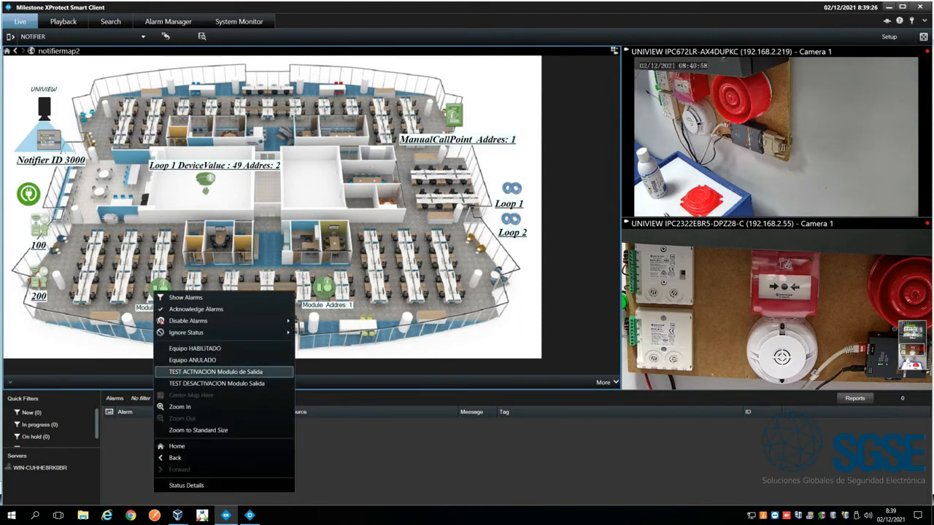
left_click(216, 371)
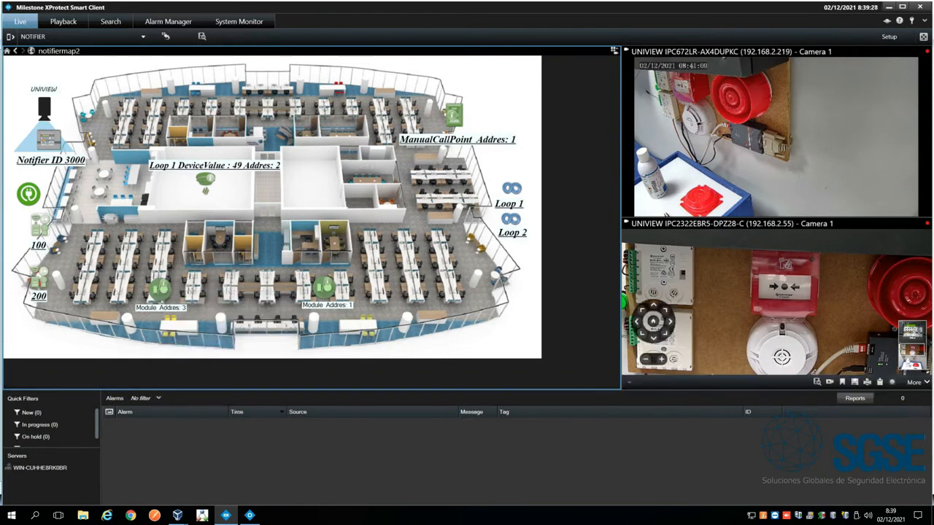
left_click(776, 302)
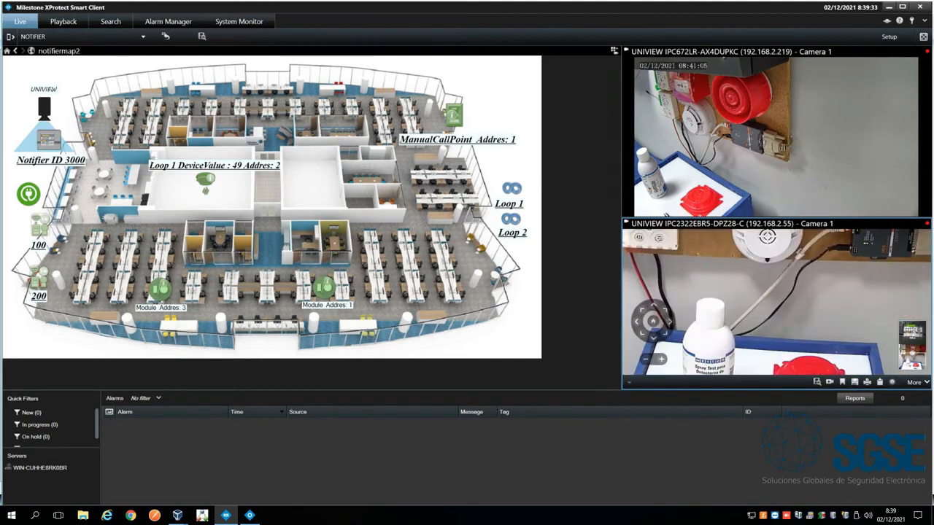
scroll(807, 311, "up", 2)
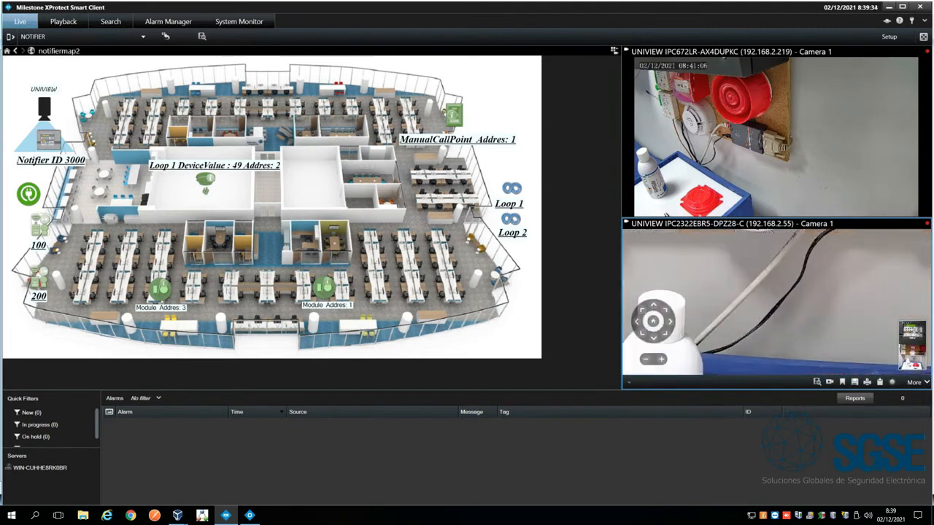
scroll(808, 312, "down", 3)
left_click_drag(706, 245, 652, 273)
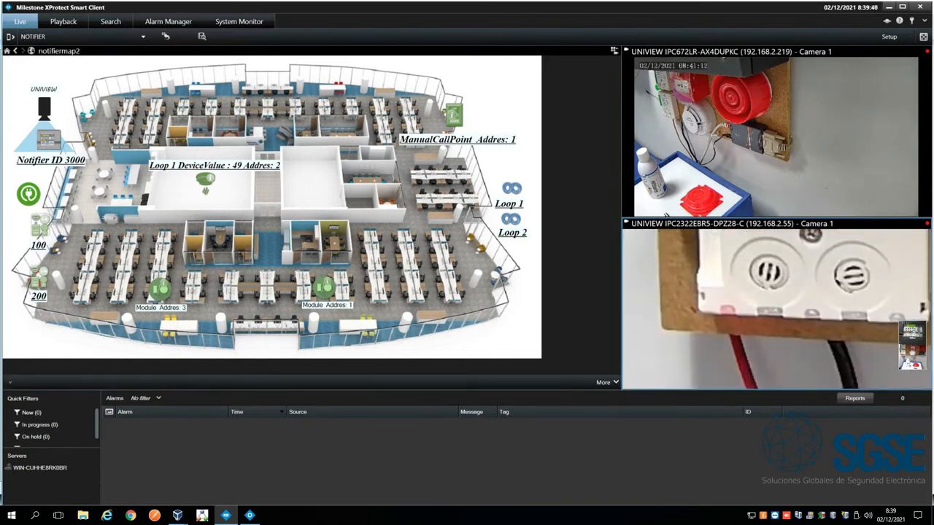
Run the deactivation, activation and deactivation tests in turn on Module Addres: 3, and zoom the camera back out.
right_click(160, 292)
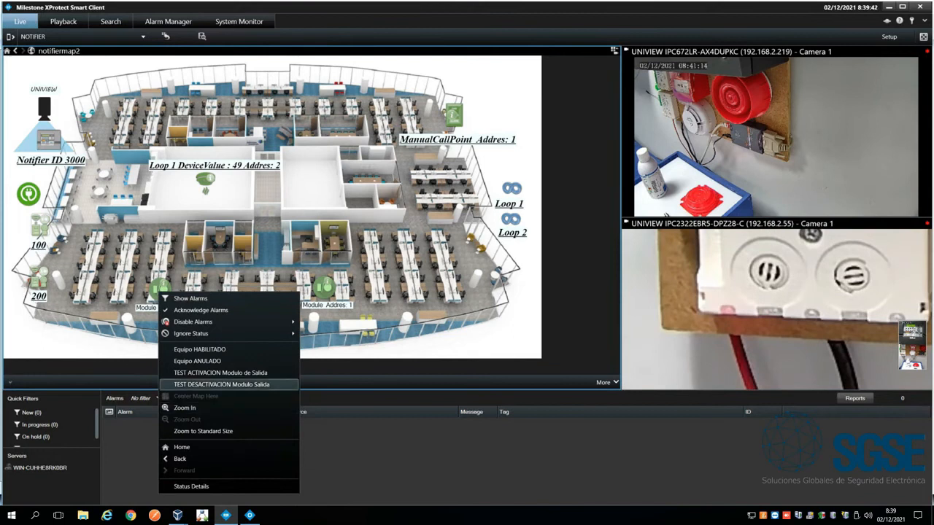
left_click(219, 385)
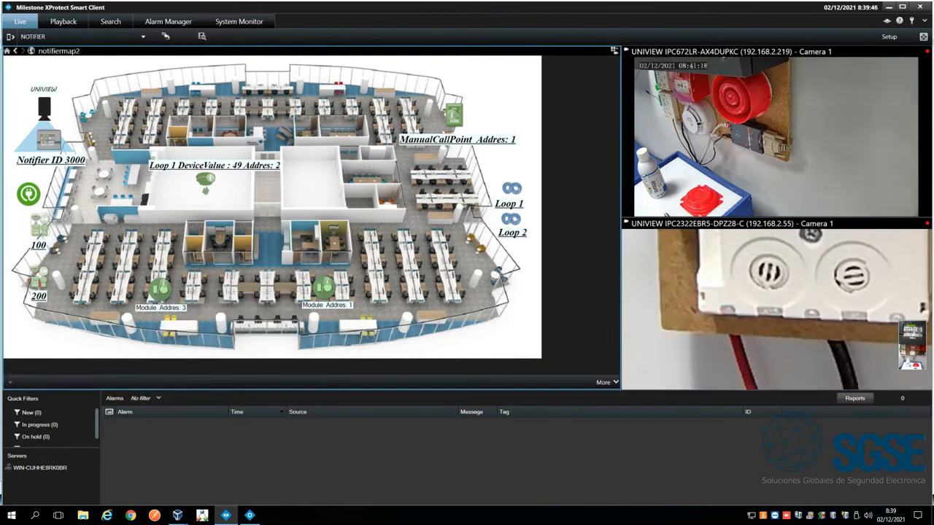
right_click(159, 290)
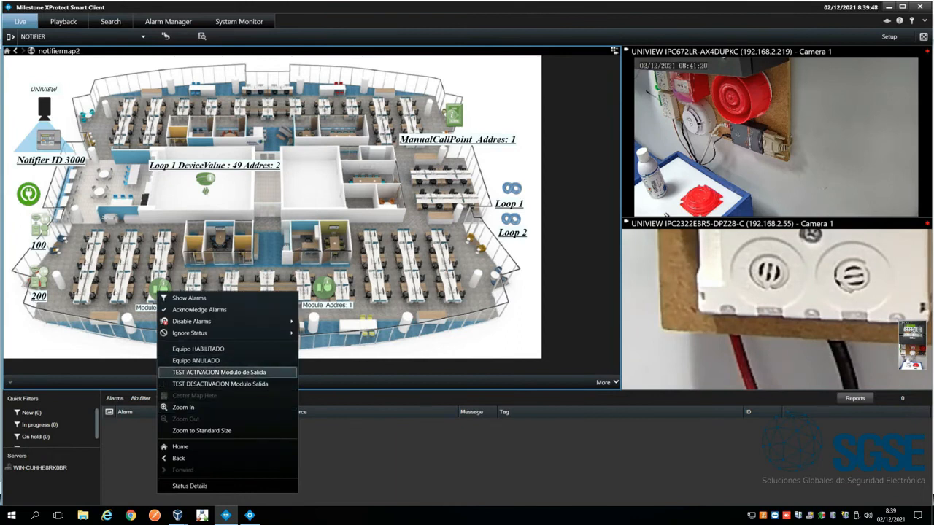
left_click(219, 372)
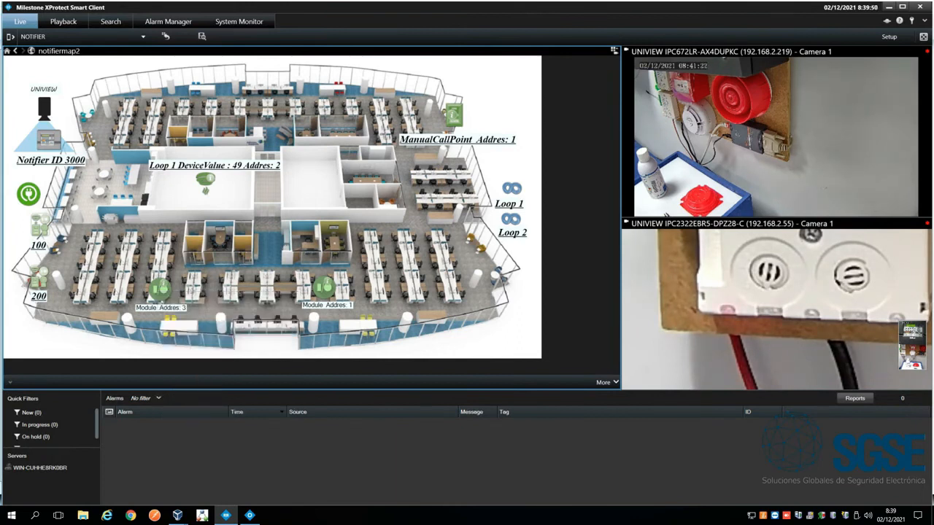
right_click(157, 290)
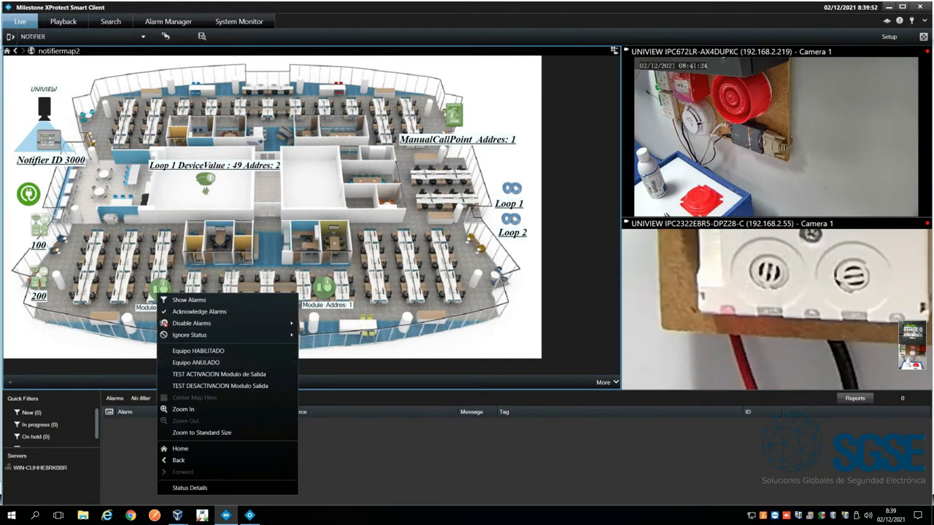
left_click(219, 386)
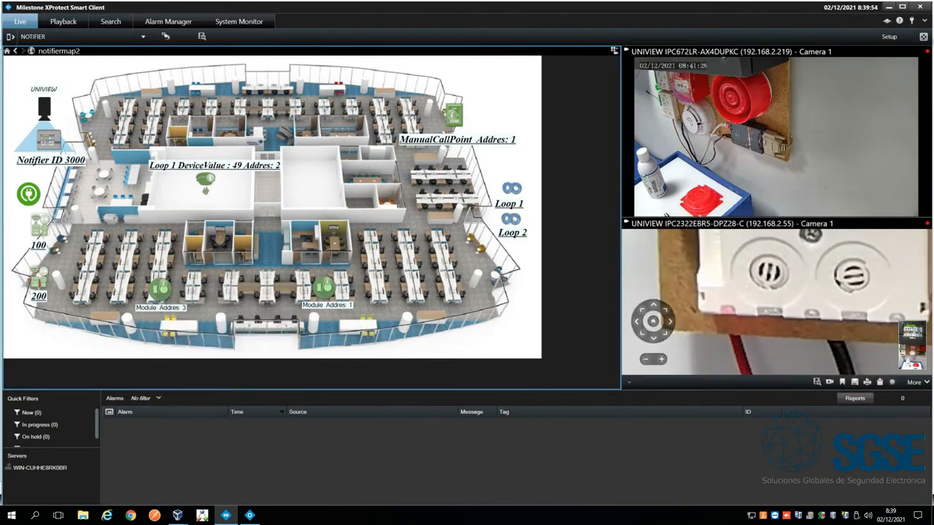
left_click(646, 359)
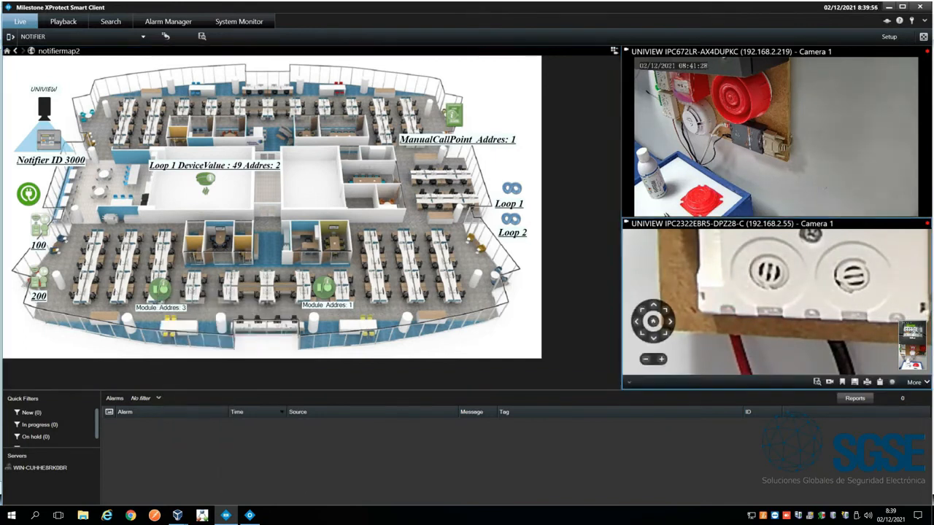
left_click(646, 359)
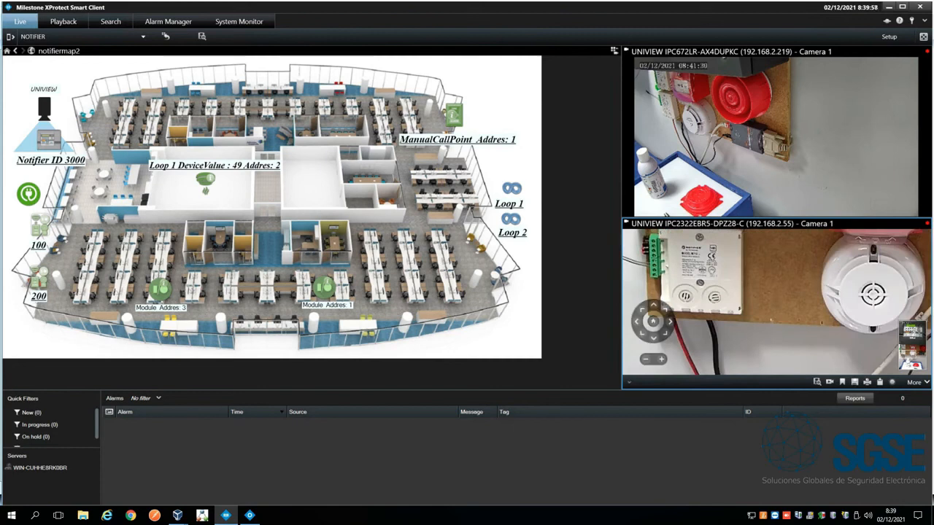
Pan and tilt the IPC2322EBR5-DPZ28-C camera to frame the output modules together with the green indicator lamp.
left_click(670, 321)
left_click(652, 305)
left_click(653, 305)
left_click(636, 321)
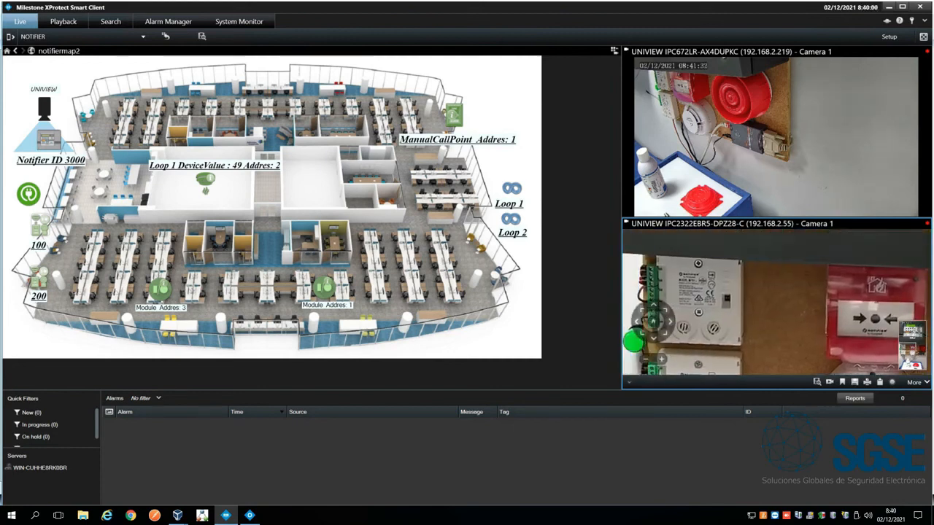
left_click(653, 337)
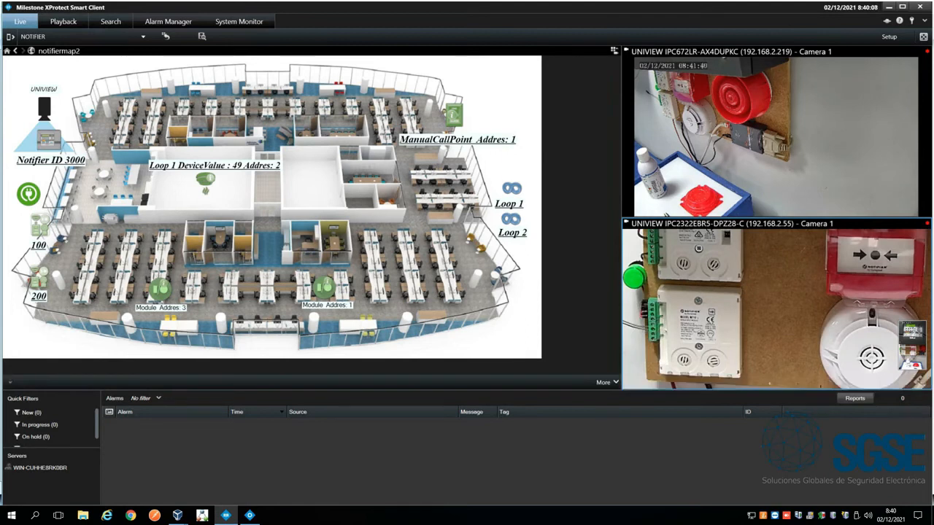
Run TEST ACTIVACION Modulo de Salida and TEST DESACTIVACION Modulo Salida on Module Addres: 1, and return the camera to its home view.
right_click(323, 289)
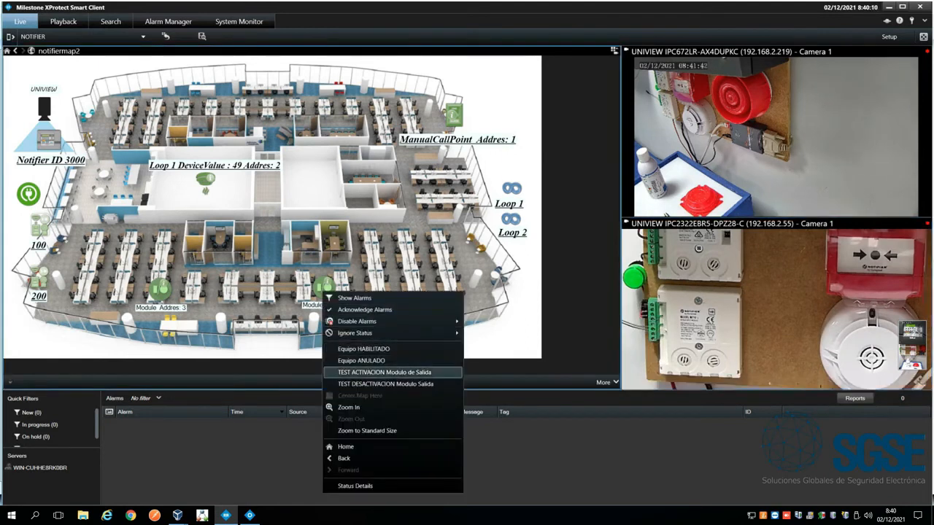
left_click(367, 373)
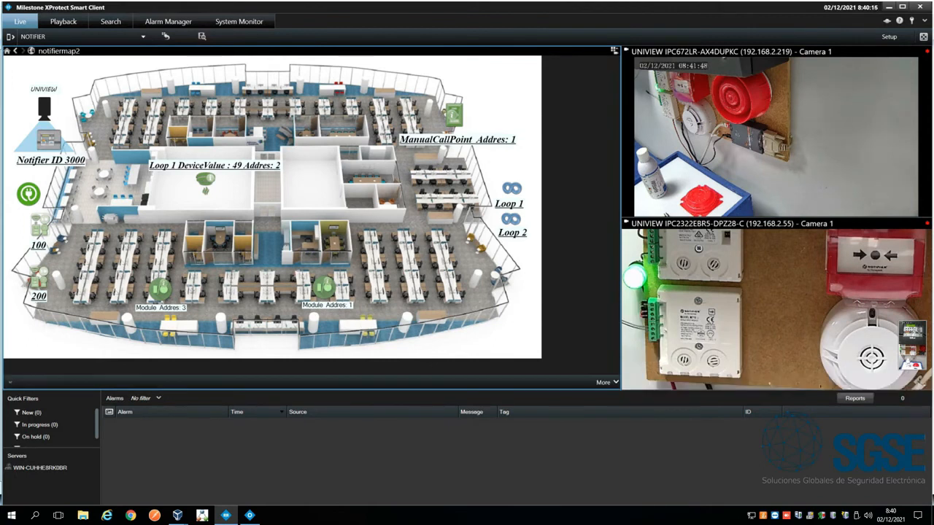
right_click(325, 292)
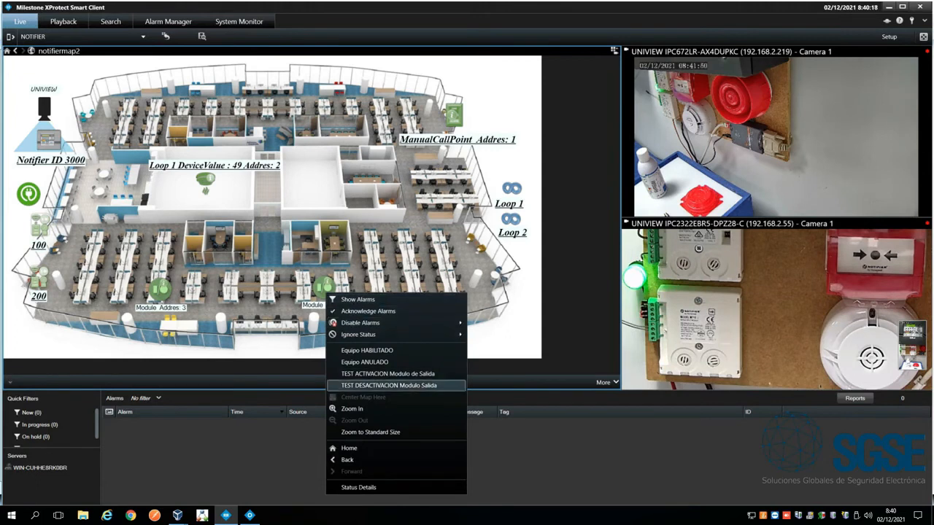
left_click(388, 385)
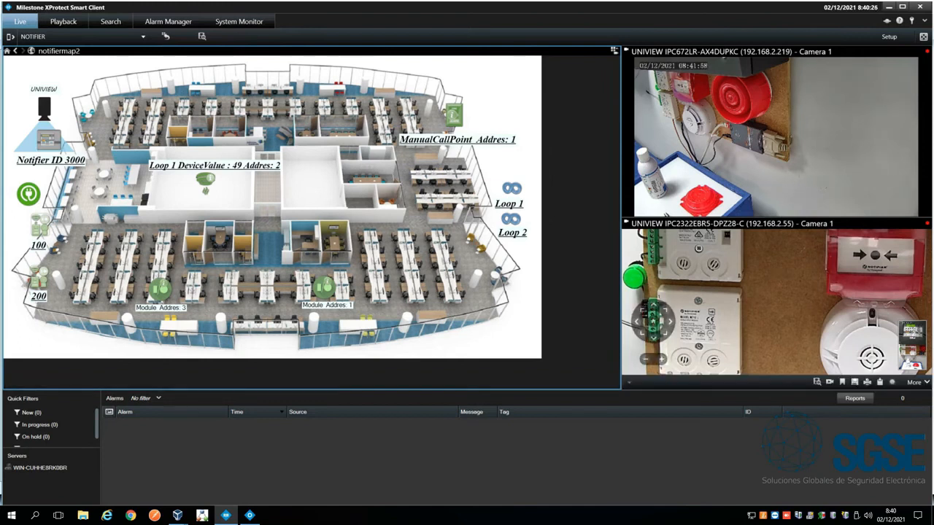
left_click(652, 321)
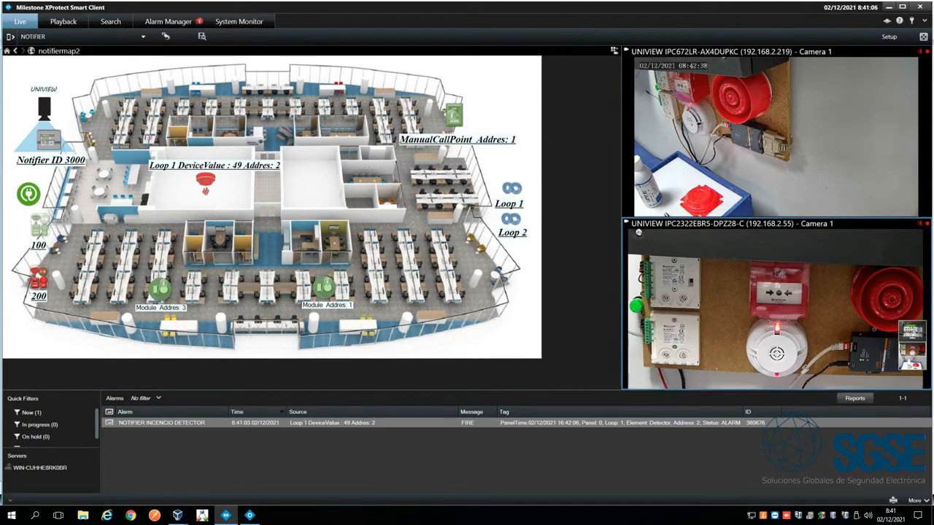
View the details of the NOTIFIER INCENCIO DETECTOR alarm, close them, and run Silenciar Zumbador interno on the Notifier ID 3000 panel.
double_click(332, 423)
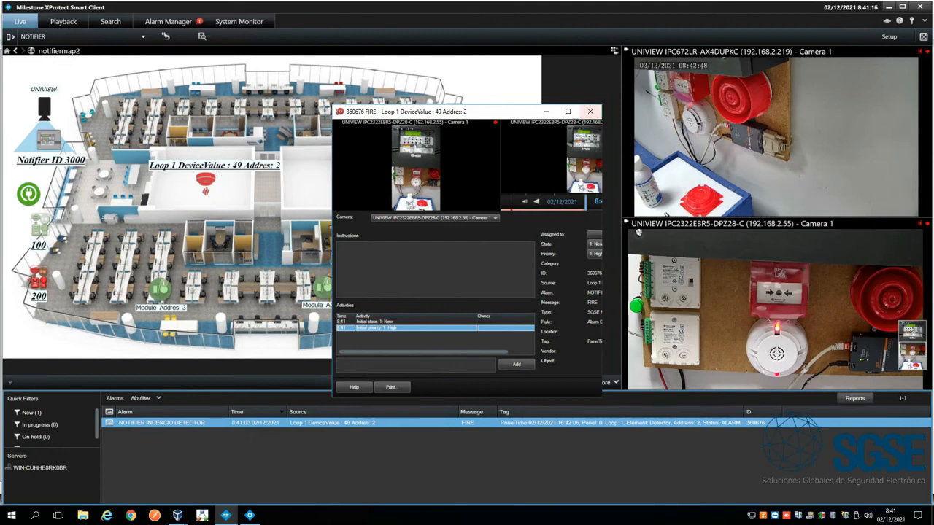
left_click(590, 111)
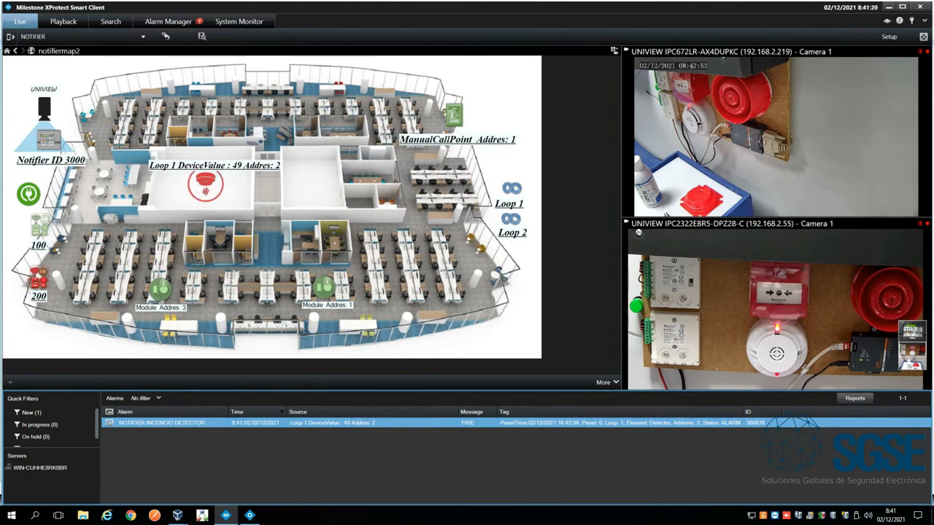
right_click(46, 141)
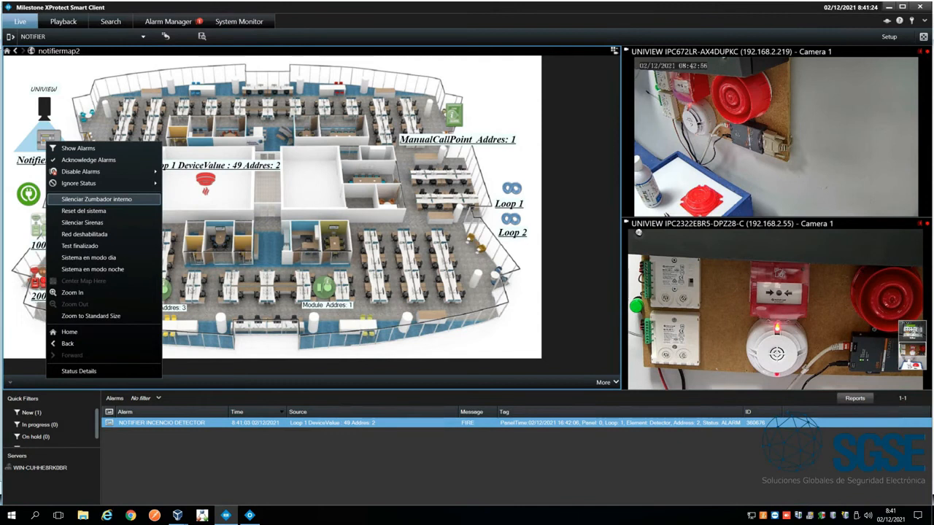
left_click(96, 199)
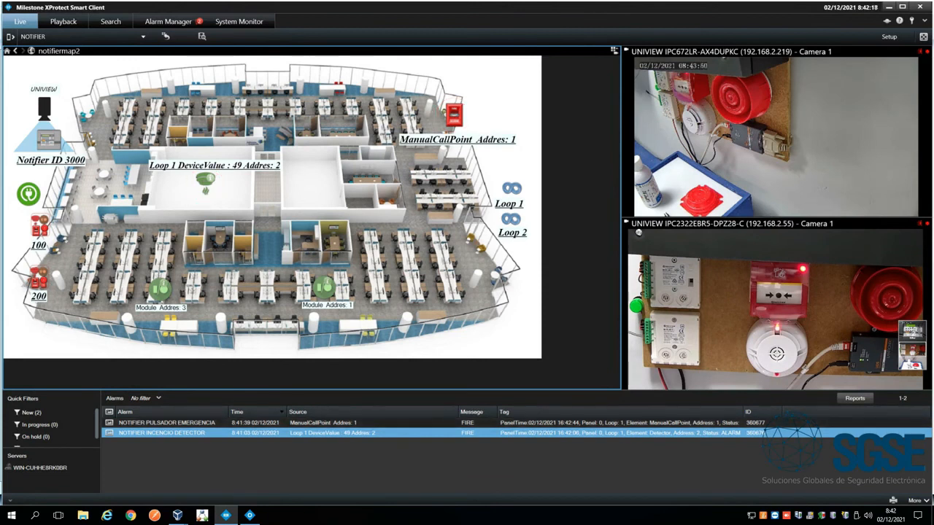
With the manual call point alarm raised, run Silenciar Zumbador interno and Reset del sistema on the Notifier ID 3000 panel.
right_click(41, 146)
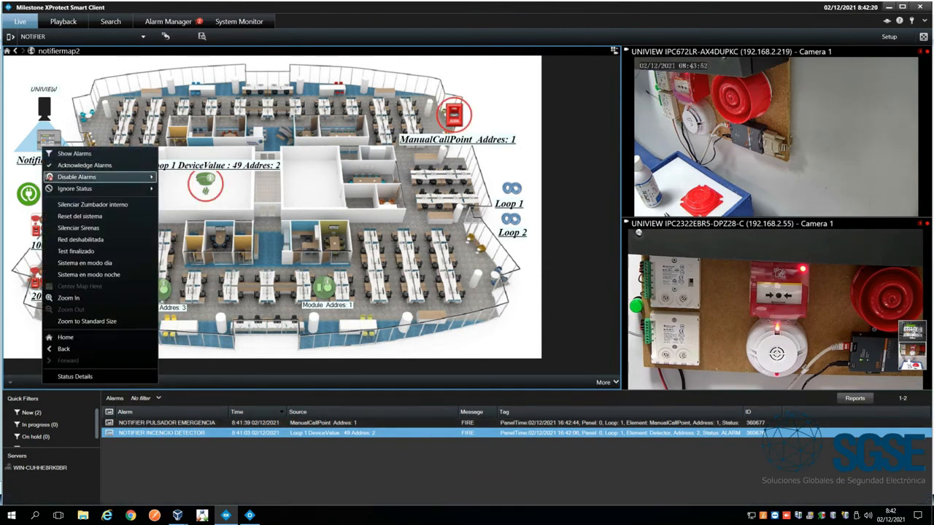
left_click(80, 204)
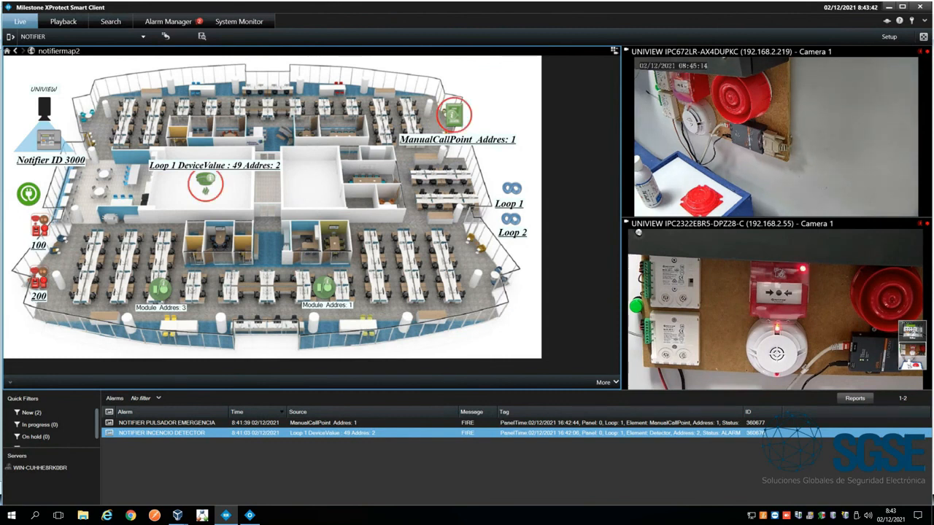
right_click(51, 142)
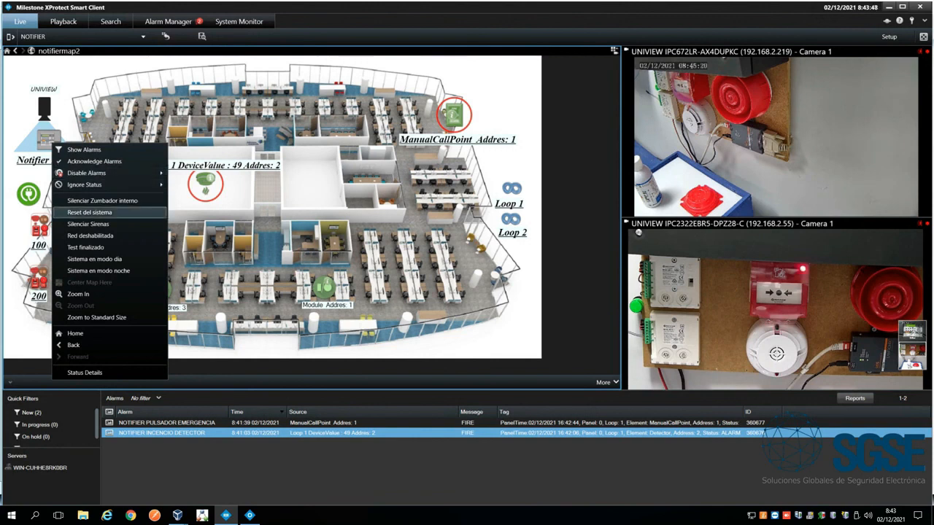
left_click(90, 212)
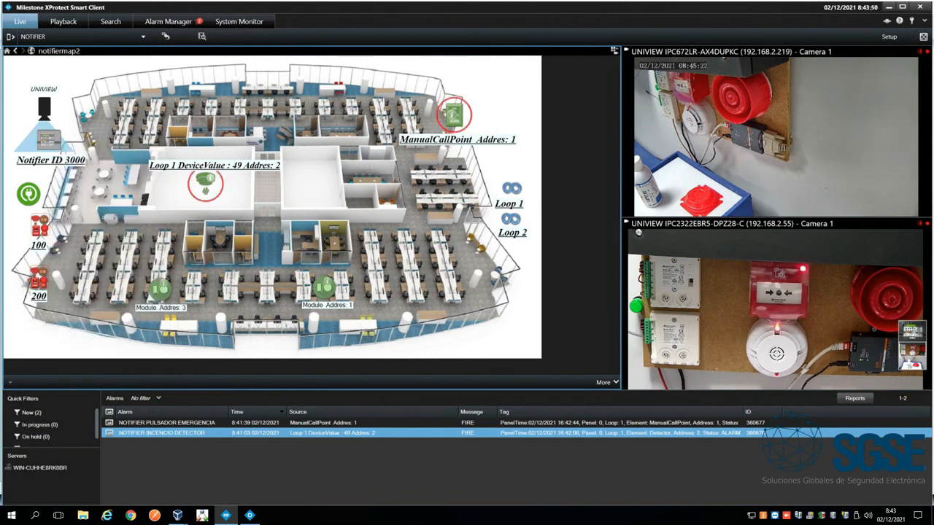